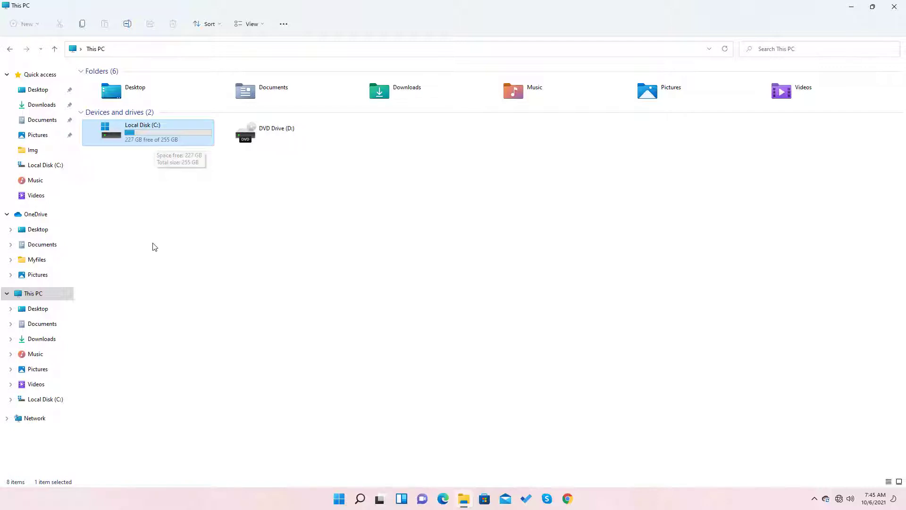
# - Open Computer Management for This PC at Disk Management
pyautogui.click(119, 276)
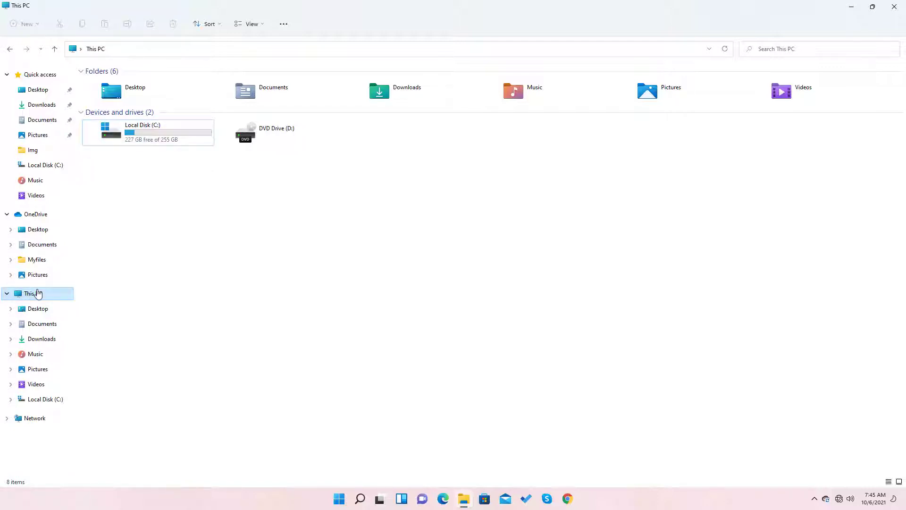
pyautogui.rightClick(38, 293)
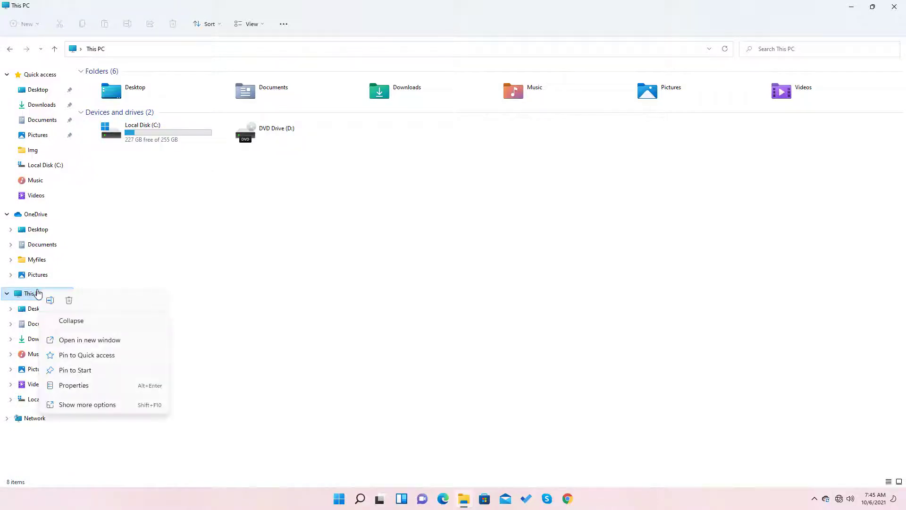
pyautogui.click(68, 414)
pyautogui.click(141, 302)
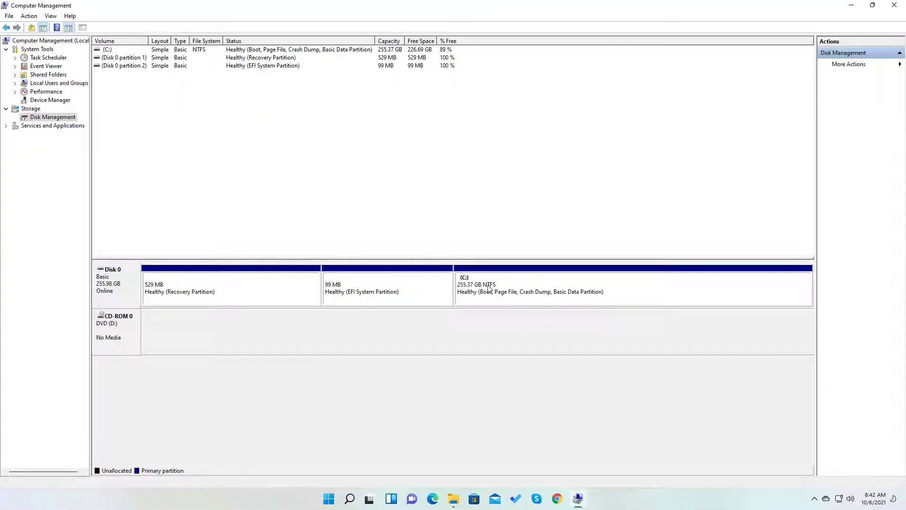
# - Shrink the C: volume on Disk 0 by 102400 MB
pyautogui.rightClick(488, 287)
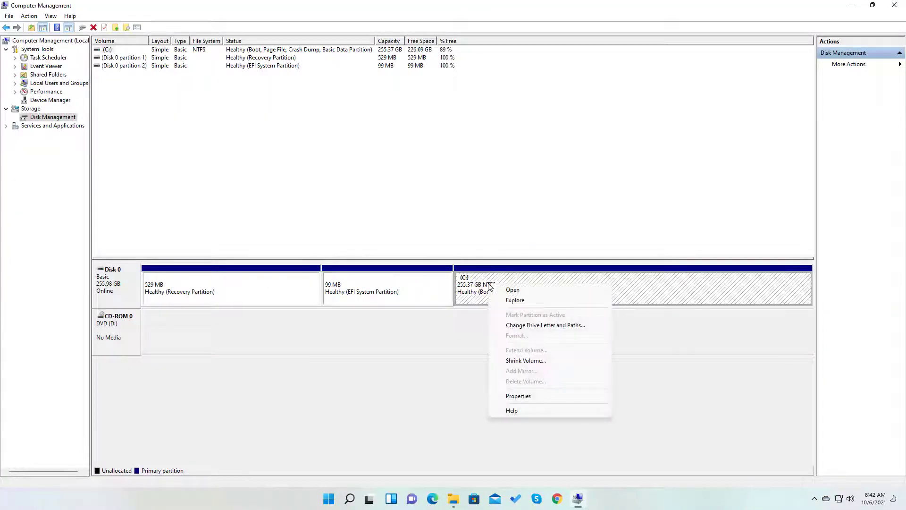
pyautogui.click(525, 361)
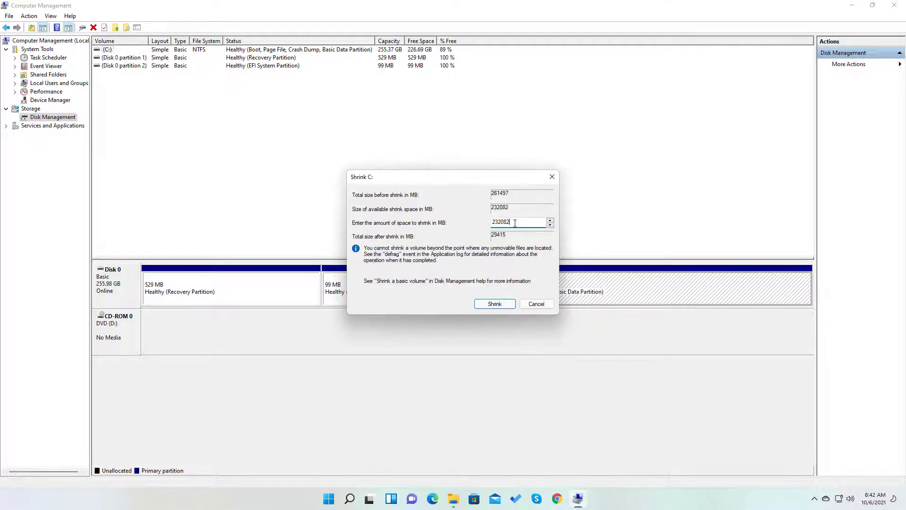
pyautogui.write('102')
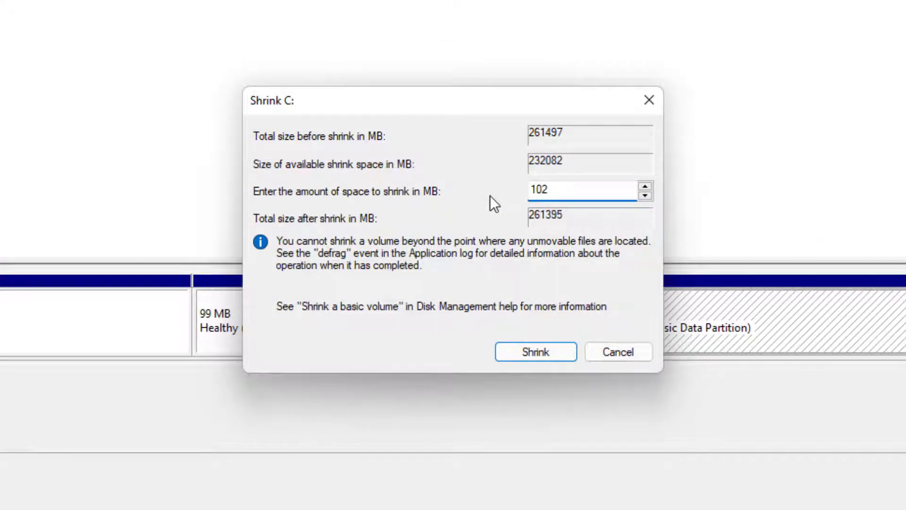
pyautogui.write('400')
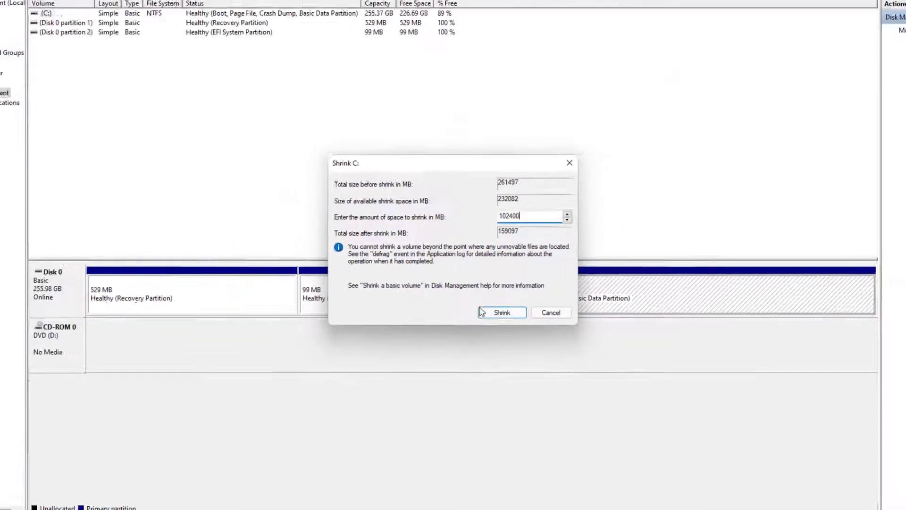
pyautogui.click(532, 348)
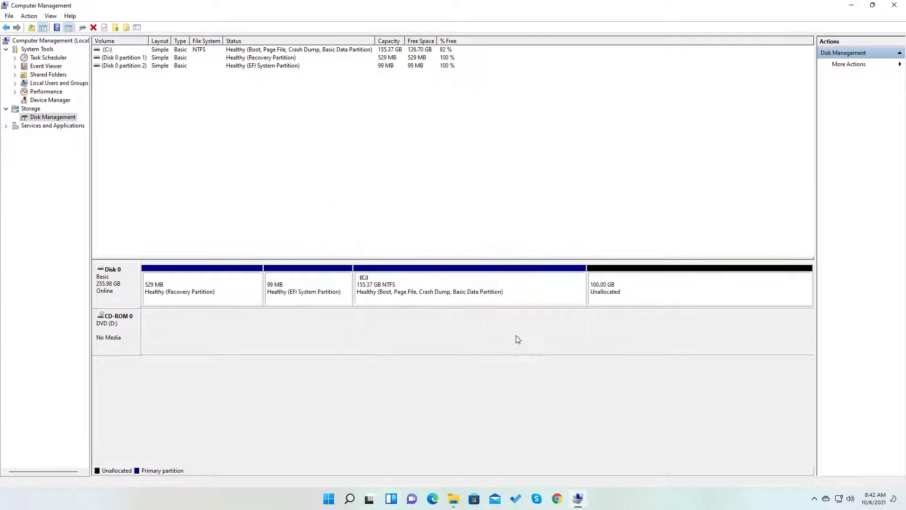
# - Change the drive letter of the CD-ROM 0 DVD drive to F
pyautogui.click(611, 296)
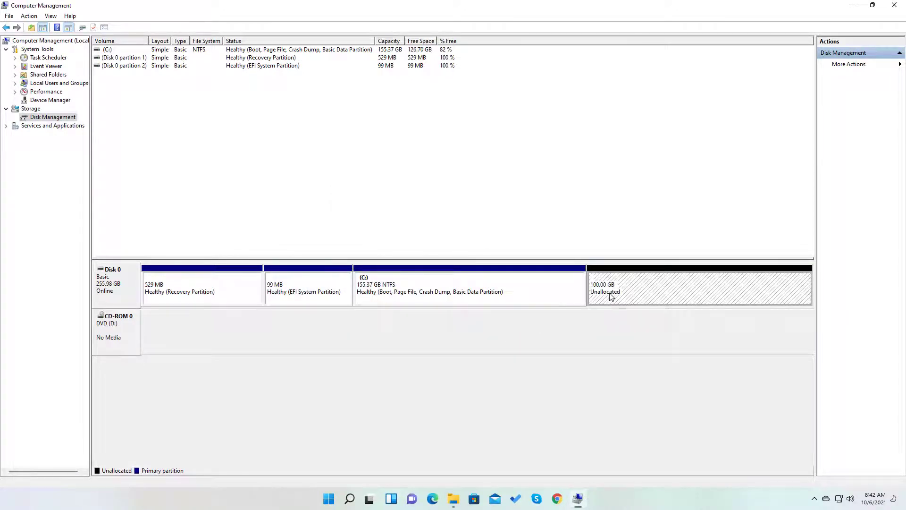
pyautogui.rightClick(116, 322)
pyautogui.click(109, 326)
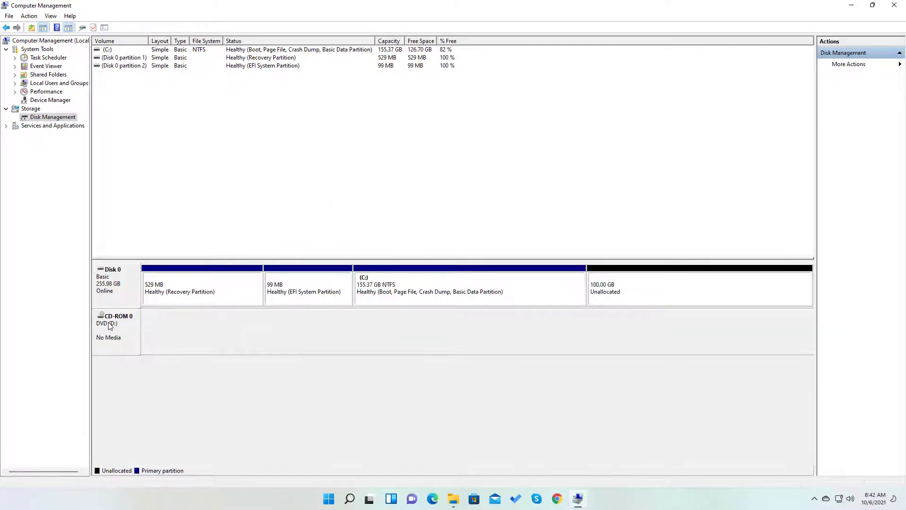
pyautogui.rightClick(118, 324)
pyautogui.click(125, 329)
pyautogui.click(425, 272)
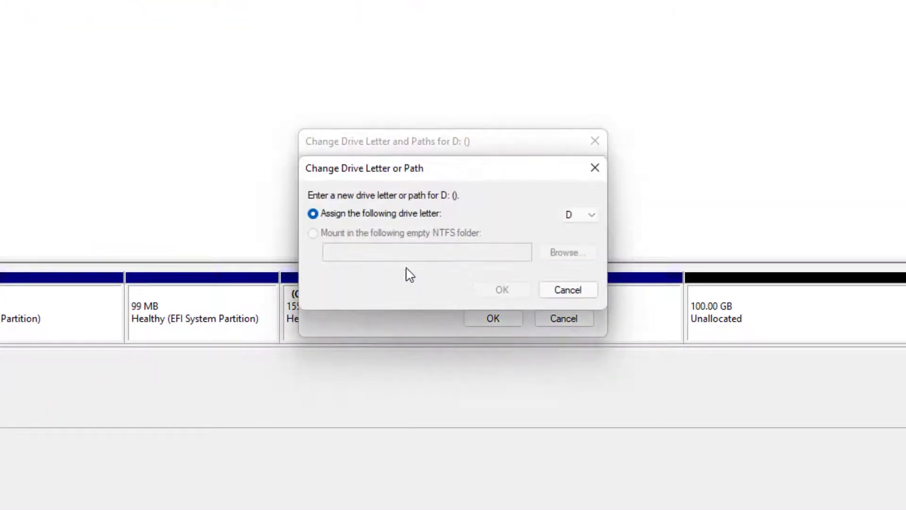
pyautogui.click(592, 215)
pyautogui.click(577, 273)
pyautogui.click(515, 292)
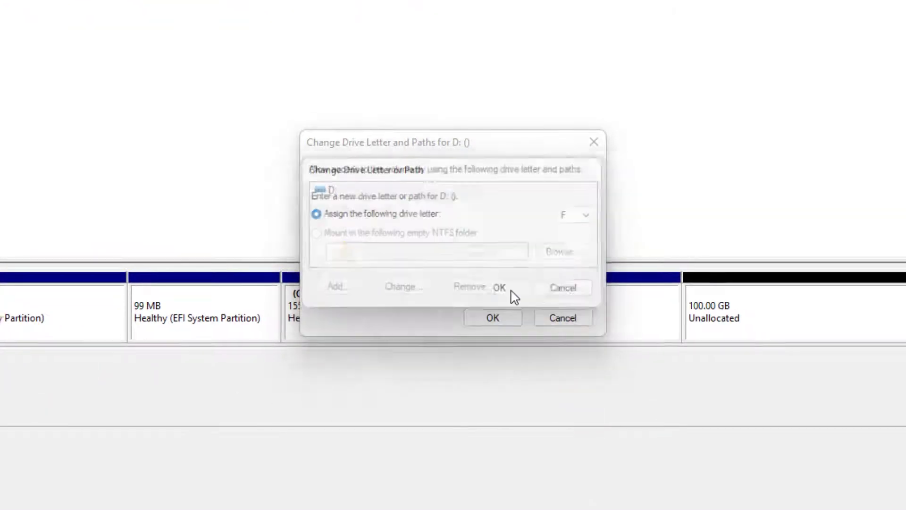
pyautogui.click(486, 284)
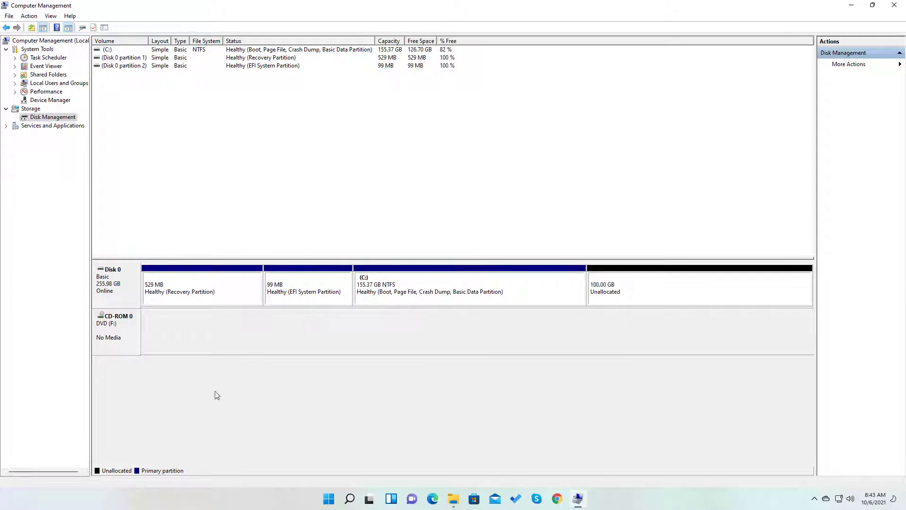
# - Create a 51200 MB NTFS simple volume in Disk 0's unallocated space, with drive letter D and label New Volume
pyautogui.rightClick(628, 287)
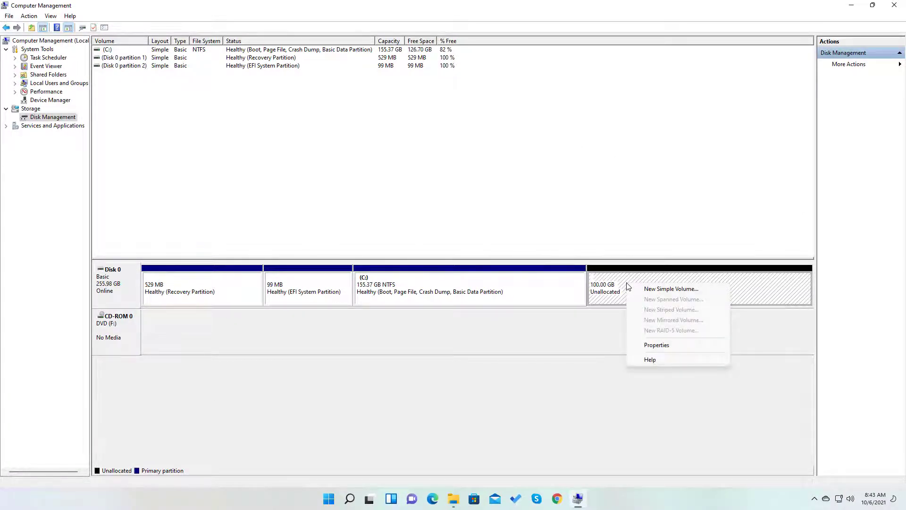
pyautogui.click(699, 304)
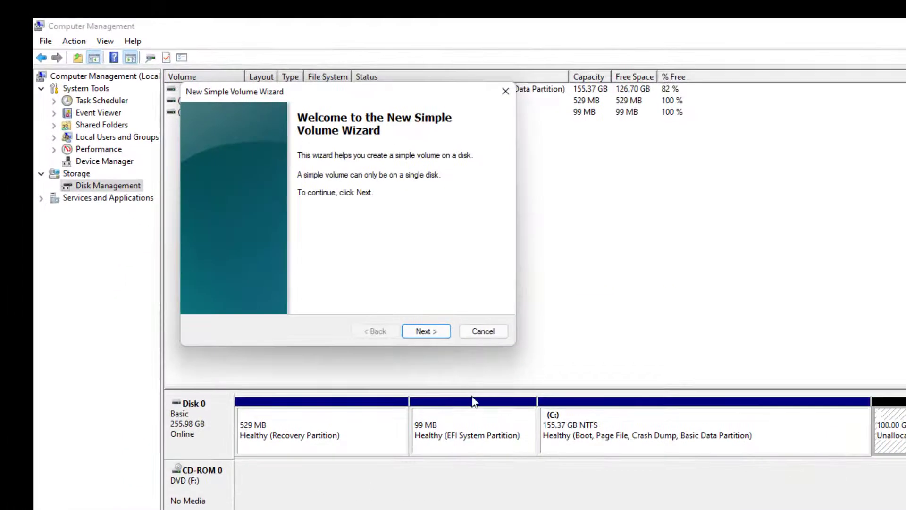
pyautogui.click(426, 331)
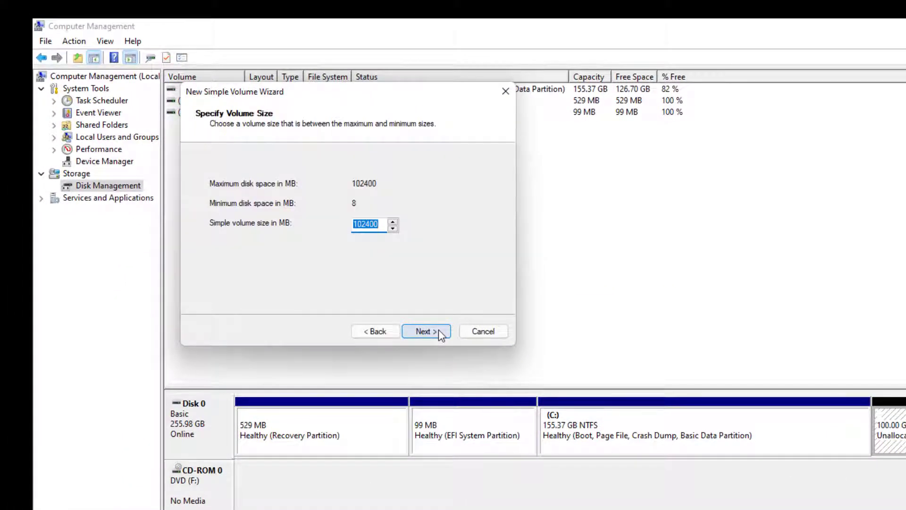
pyautogui.write('51')
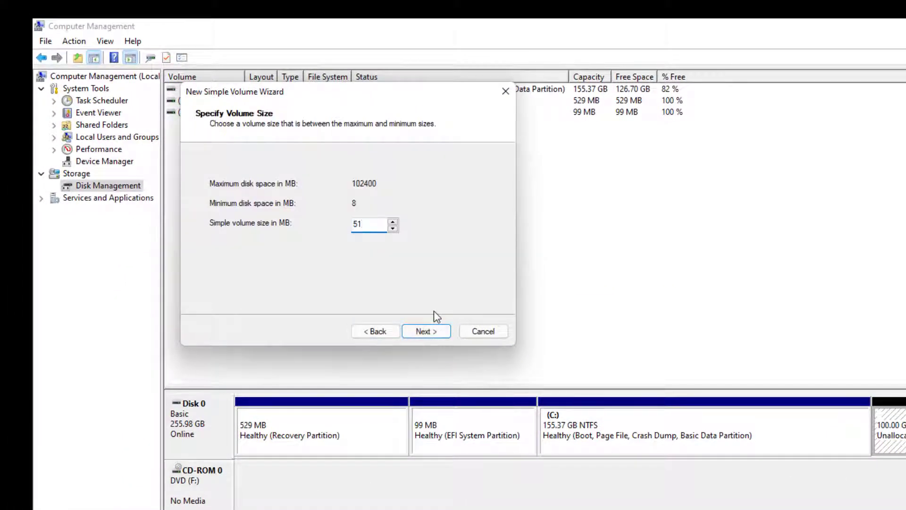
pyautogui.write('200')
pyautogui.click(420, 331)
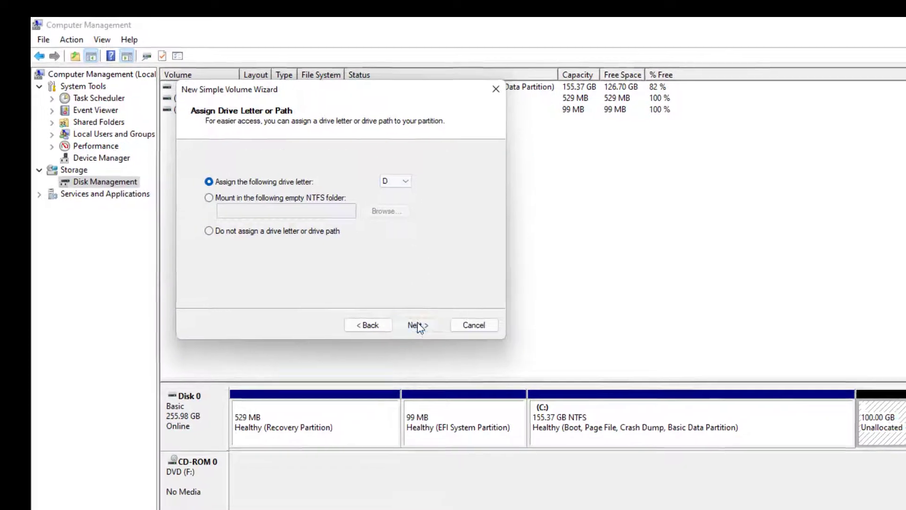
pyautogui.click(418, 327)
pyautogui.click(418, 326)
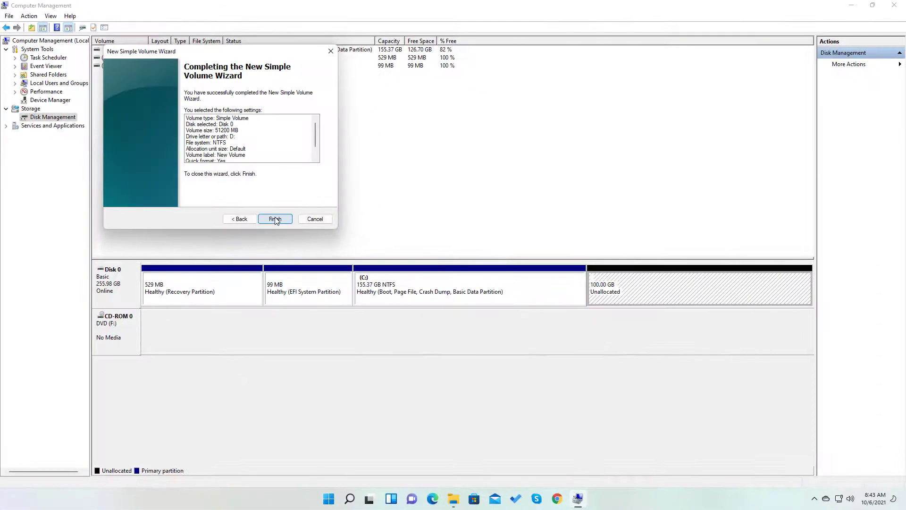
pyautogui.click(275, 219)
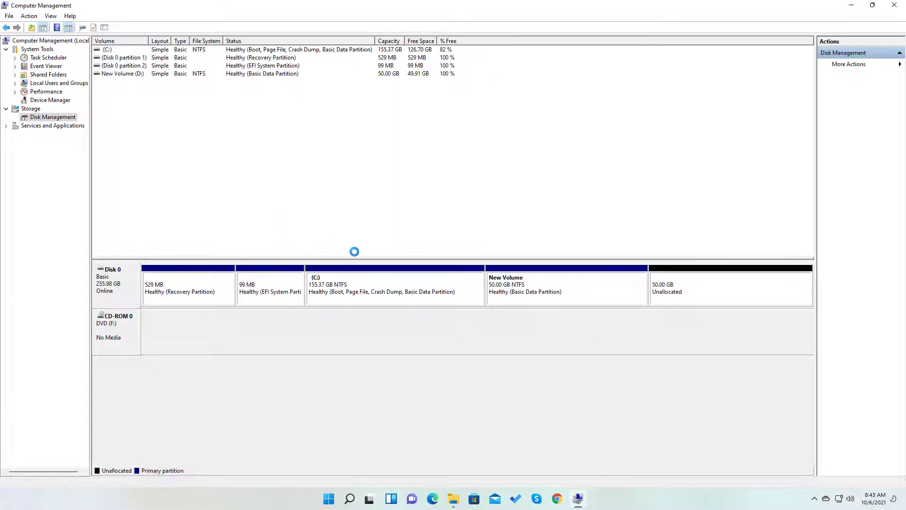
# - Switch to File Explorer and examine the C:, D: and F: drives in This PC
pyautogui.click(505, 294)
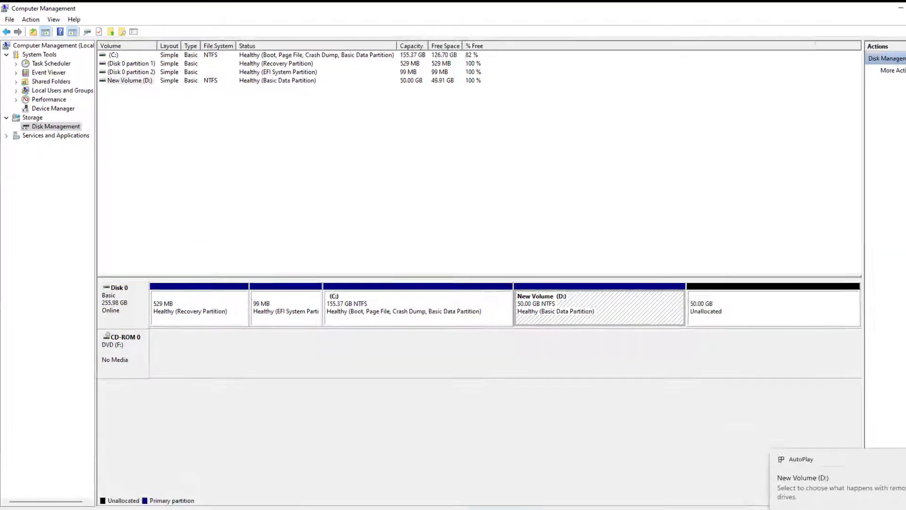
pyautogui.click(471, 509)
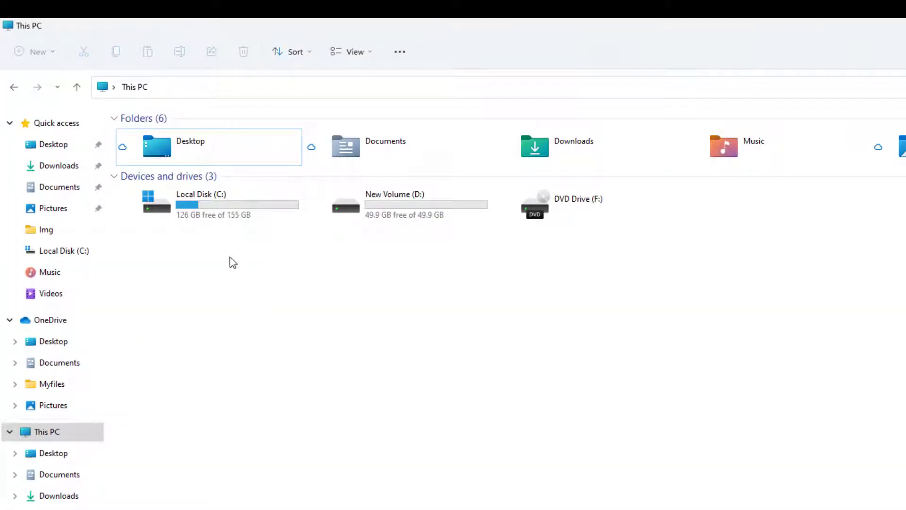
pyautogui.click(213, 205)
pyautogui.click(395, 216)
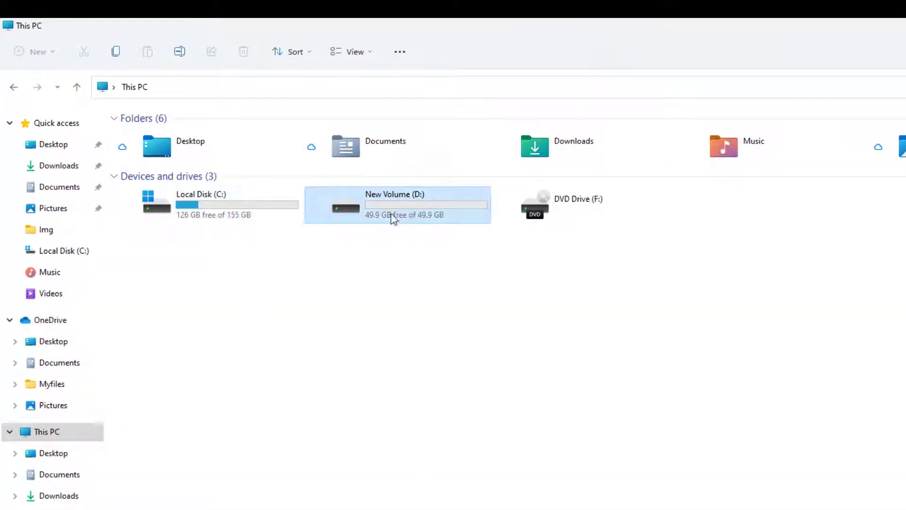
pyautogui.click(598, 201)
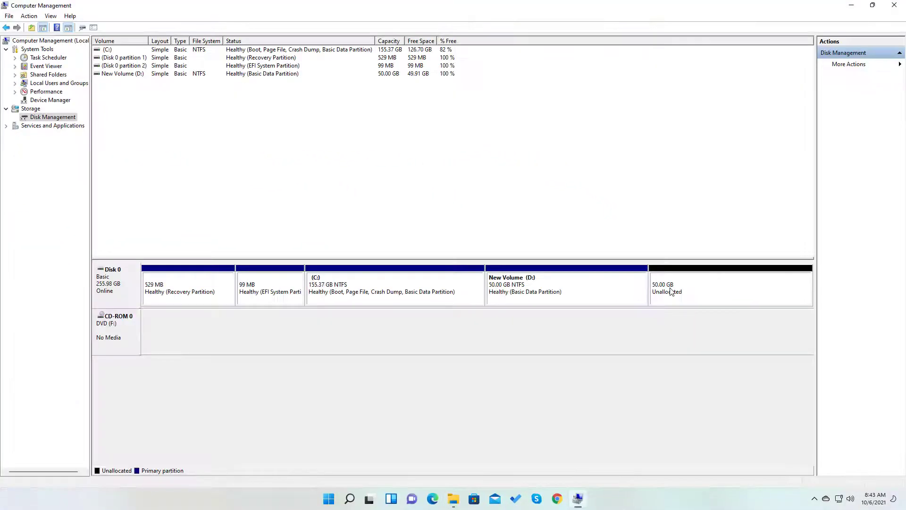
# - Create a 51200 MB NTFS simple volume with drive letter E in the remaining unallocated space and check it in File Explorer
pyautogui.rightClick(671, 287)
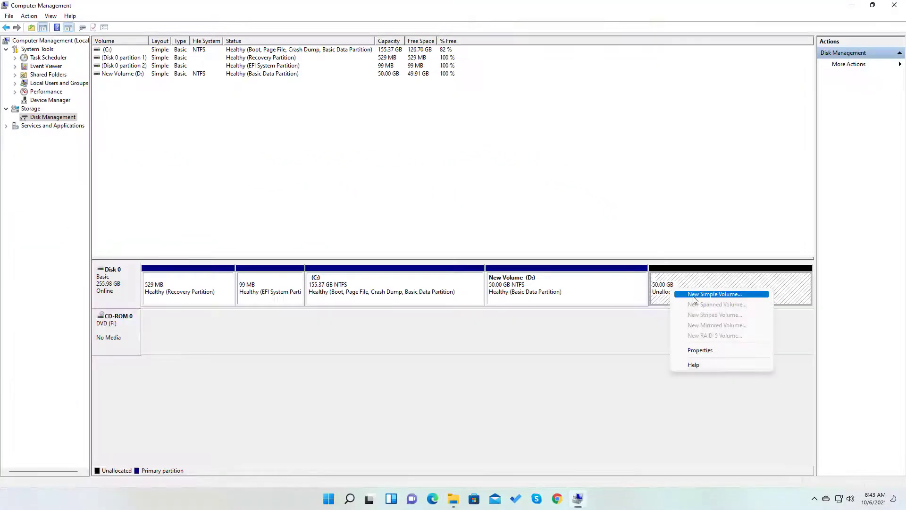
pyautogui.click(869, 363)
pyautogui.click(460, 333)
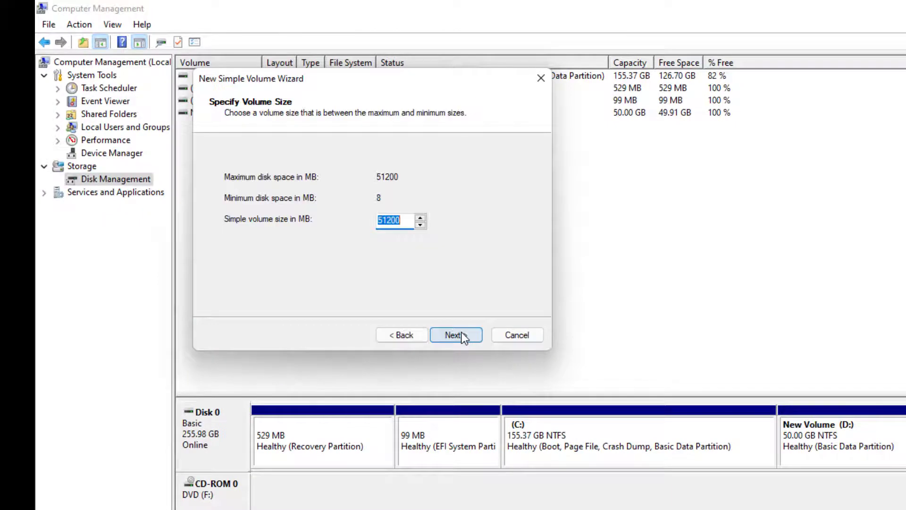
pyautogui.click(460, 332)
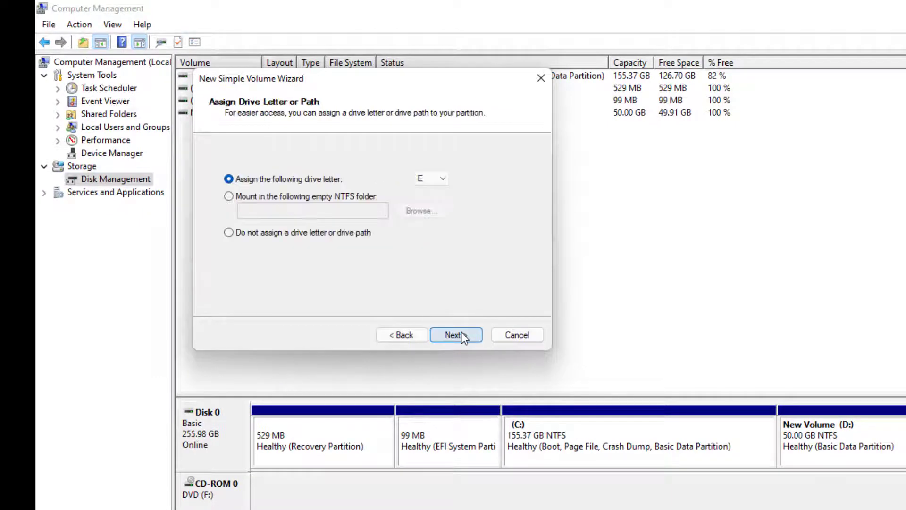
pyautogui.click(460, 332)
pyautogui.click(461, 334)
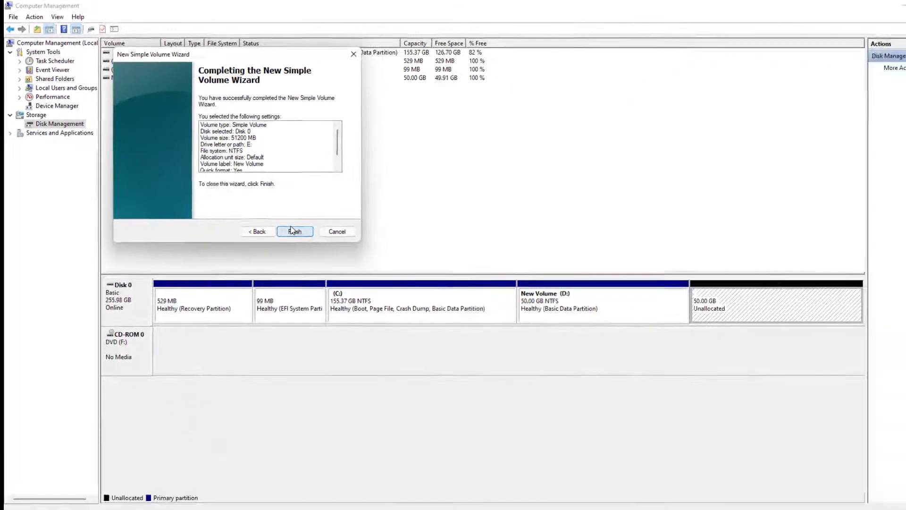
pyautogui.click(274, 218)
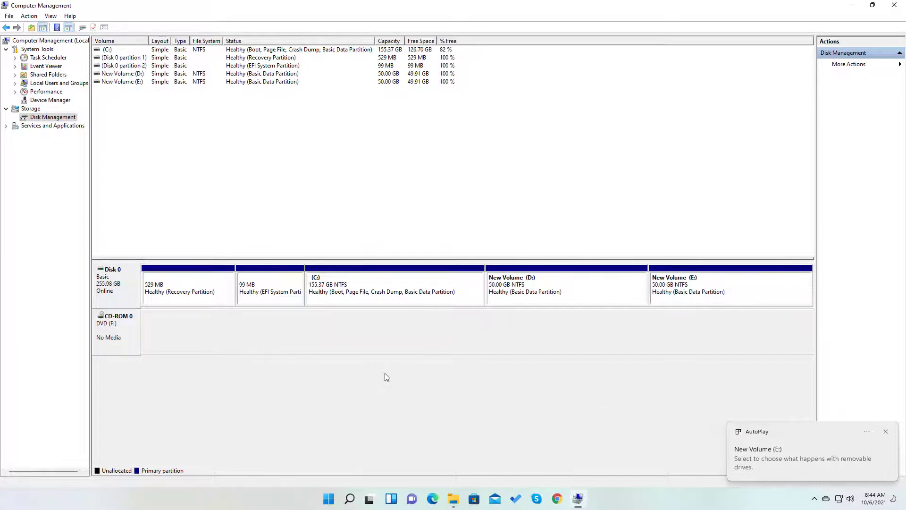
pyautogui.doubleClick(690, 289)
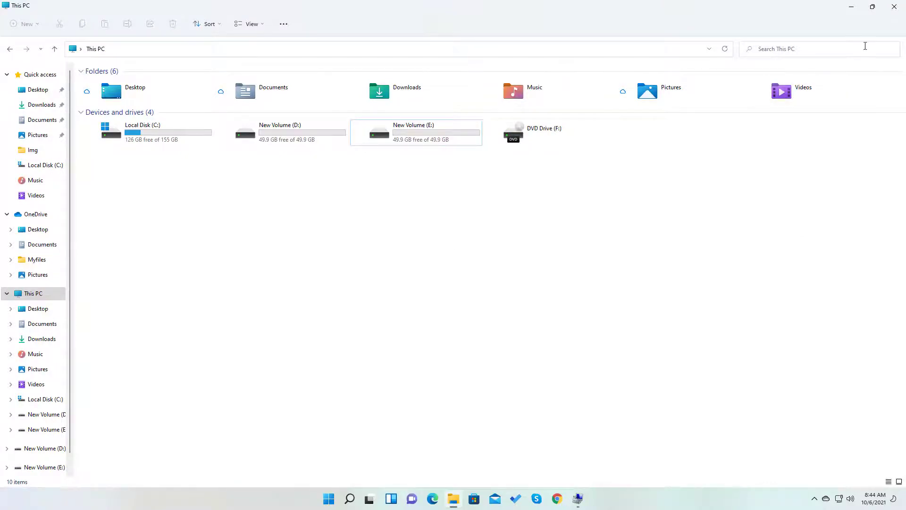
pyautogui.click(852, 7)
# - Delete the E: simple volume from Disk 0, accepting the loss of its data
pyautogui.rightClick(676, 290)
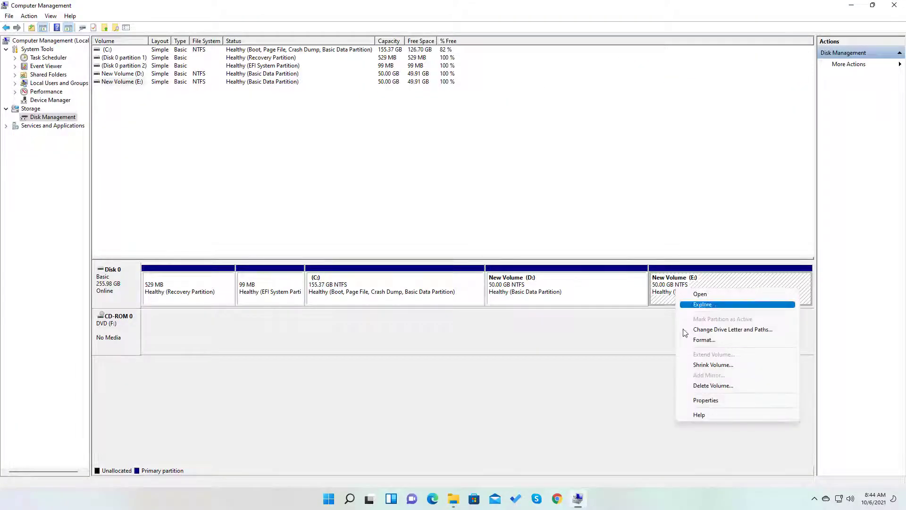
pyautogui.click(713, 386)
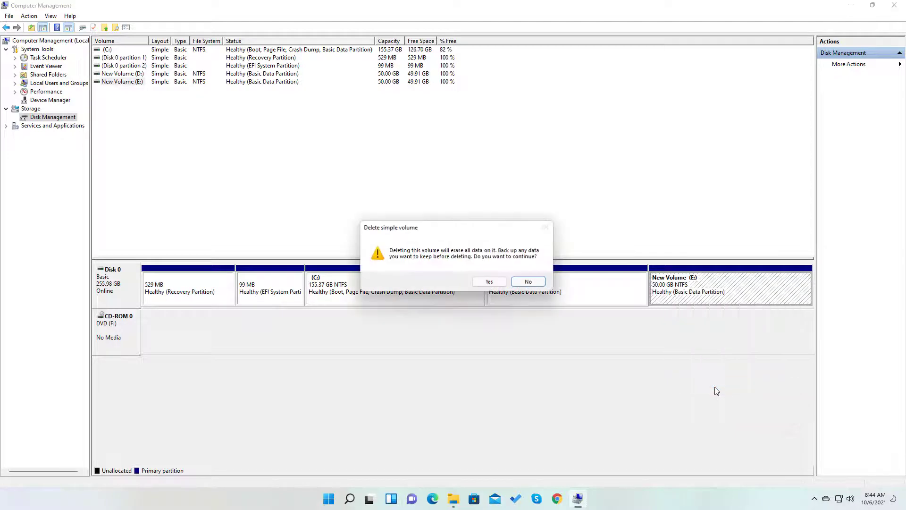
pyautogui.click(489, 282)
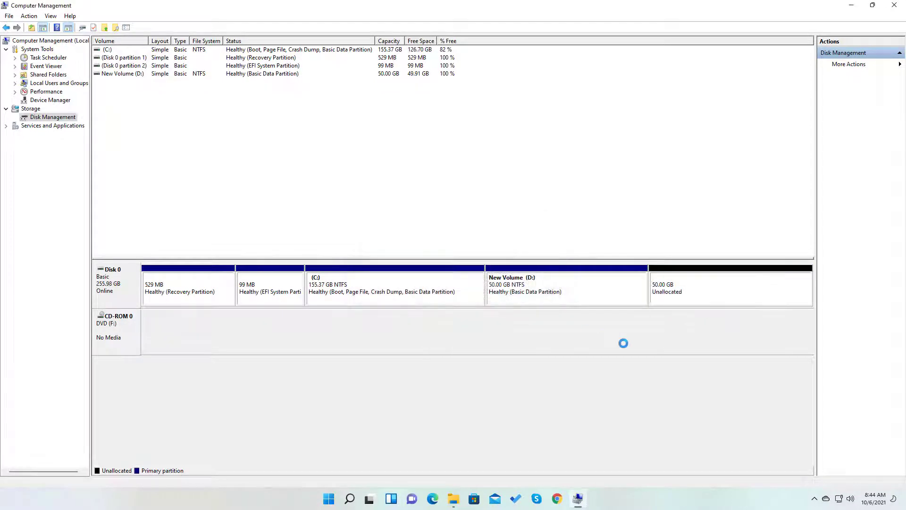
# - Extend the D: volume into all of the adjacent unallocated space on Disk 0
pyautogui.click(548, 288)
pyautogui.rightClick(551, 287)
pyautogui.click(551, 351)
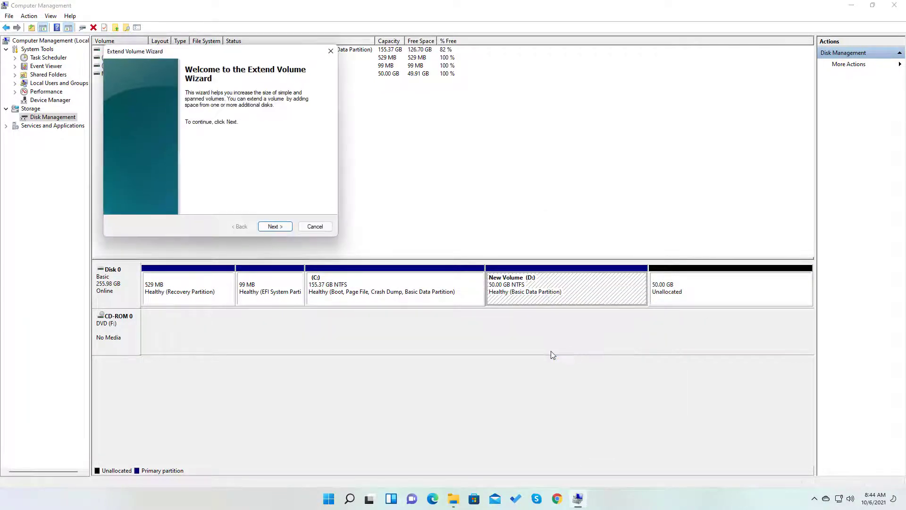
pyautogui.click(278, 226)
pyautogui.click(277, 226)
pyautogui.click(278, 227)
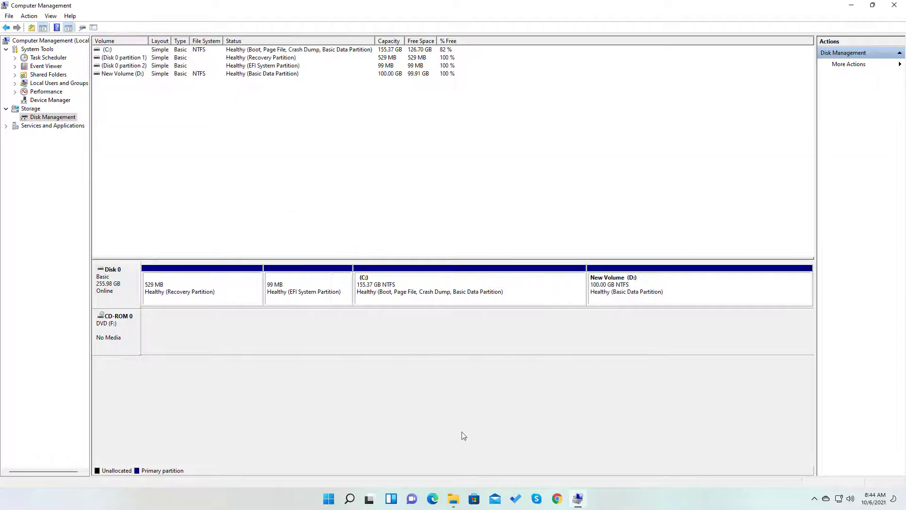
# - Check the C: and D: drives in File Explorer's This PC, and return to Disk Management
pyautogui.click(445, 503)
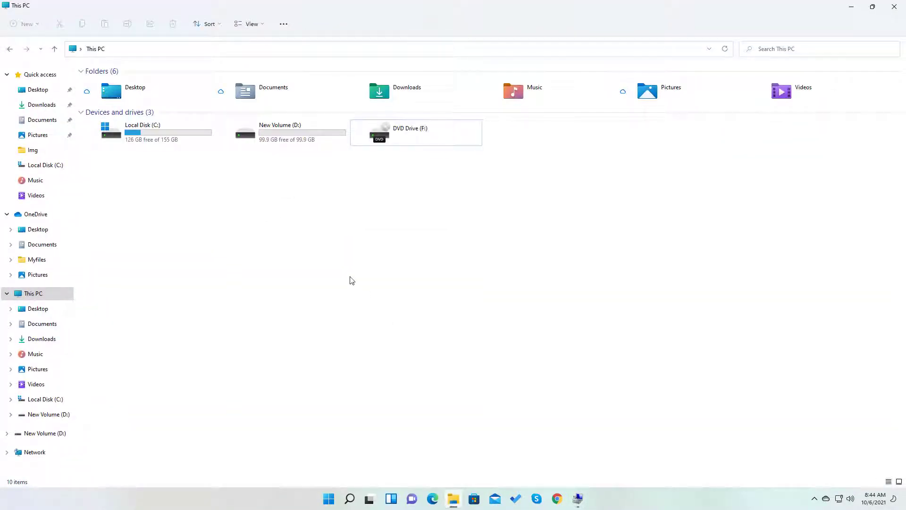
pyautogui.click(152, 143)
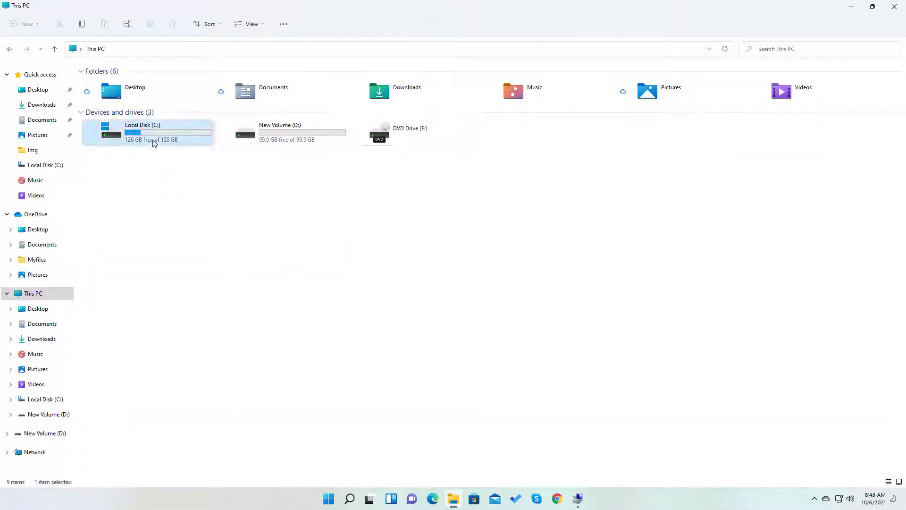
pyautogui.hotkey('alt', 'Tab')
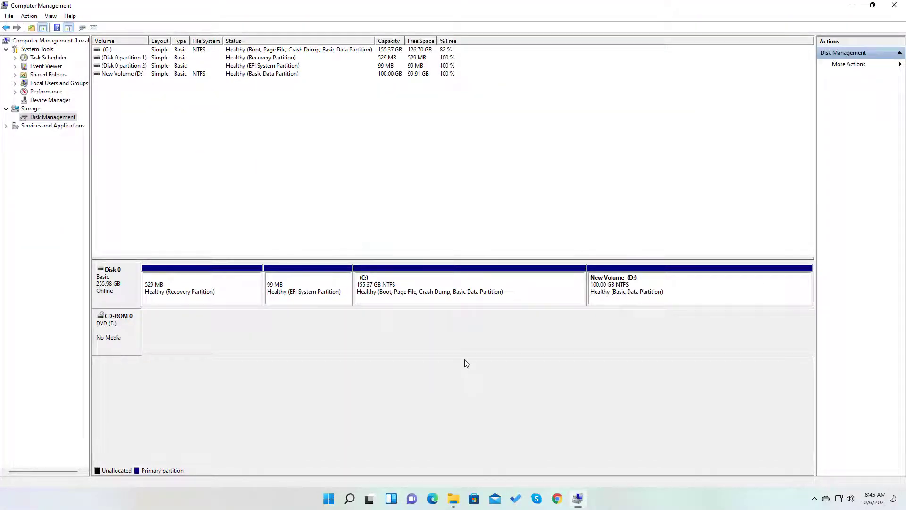
# - Shrink the D: volume on Disk 0 by 51200 MB
pyautogui.rightClick(600, 290)
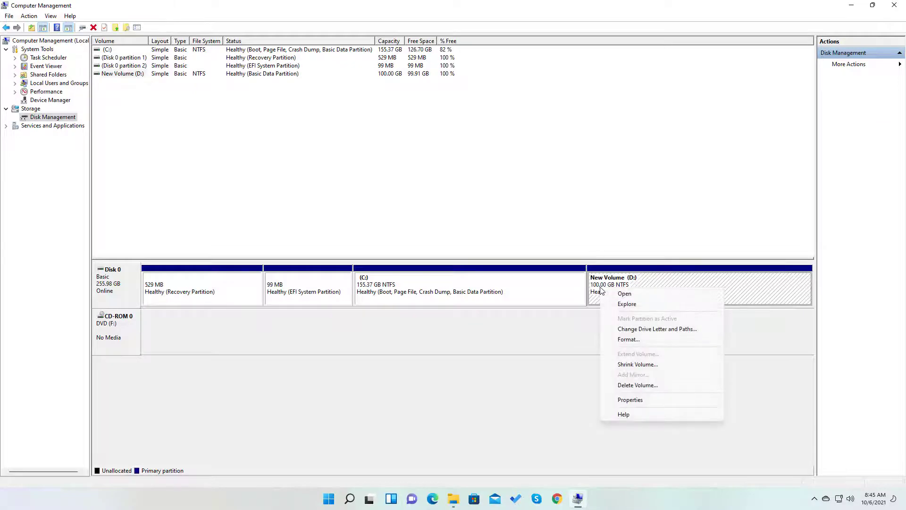
pyautogui.click(630, 365)
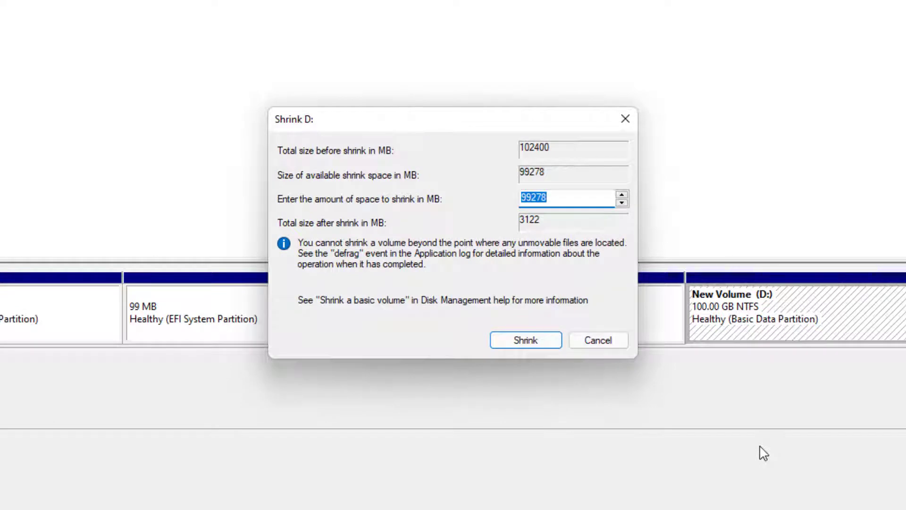
pyautogui.write('51200')
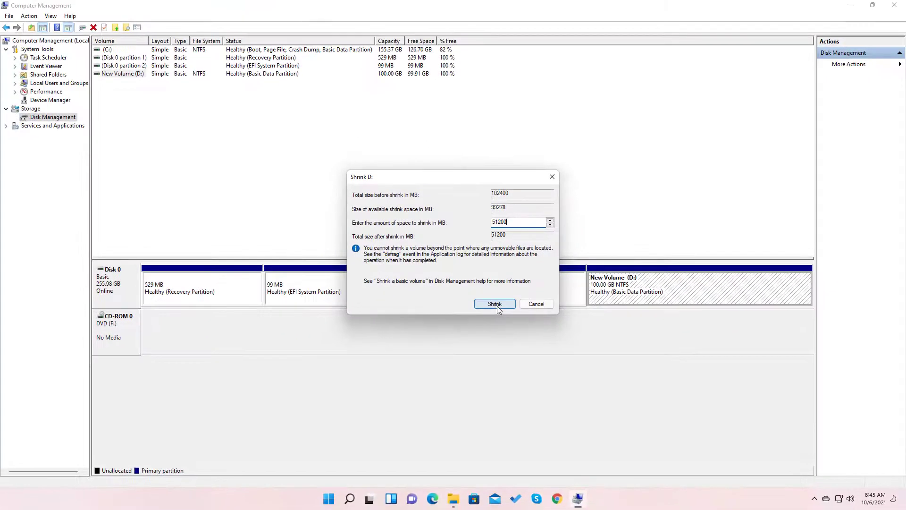
pyautogui.click(495, 305)
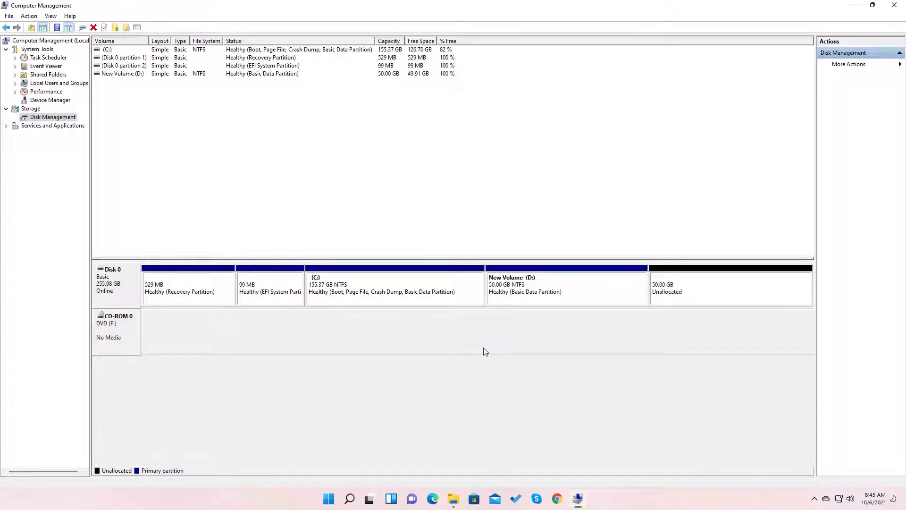
# - Examine the unallocated space on Disk 0 and which volume operations, such as extending or deleting, are available for C: and D:
pyautogui.click(675, 297)
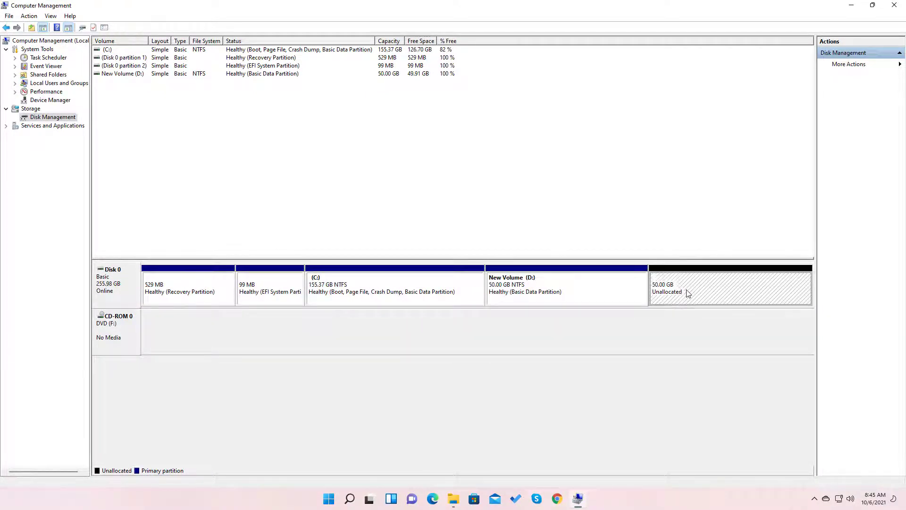
pyautogui.rightClick(368, 297)
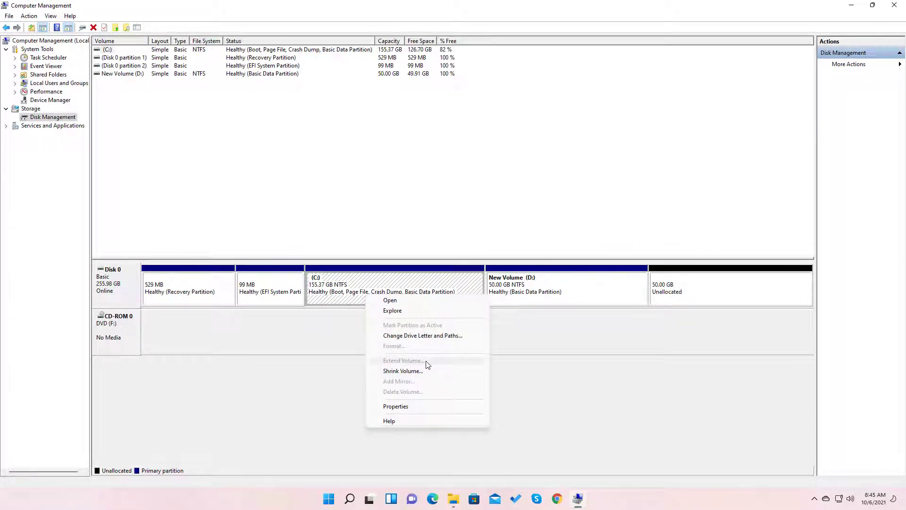
pyautogui.click(572, 357)
pyautogui.rightClick(548, 285)
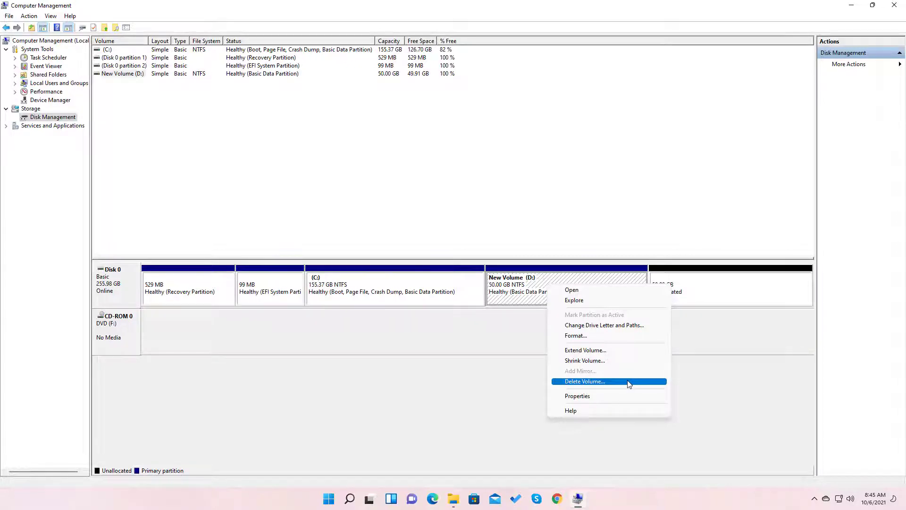
pyautogui.click(518, 348)
pyautogui.click(526, 295)
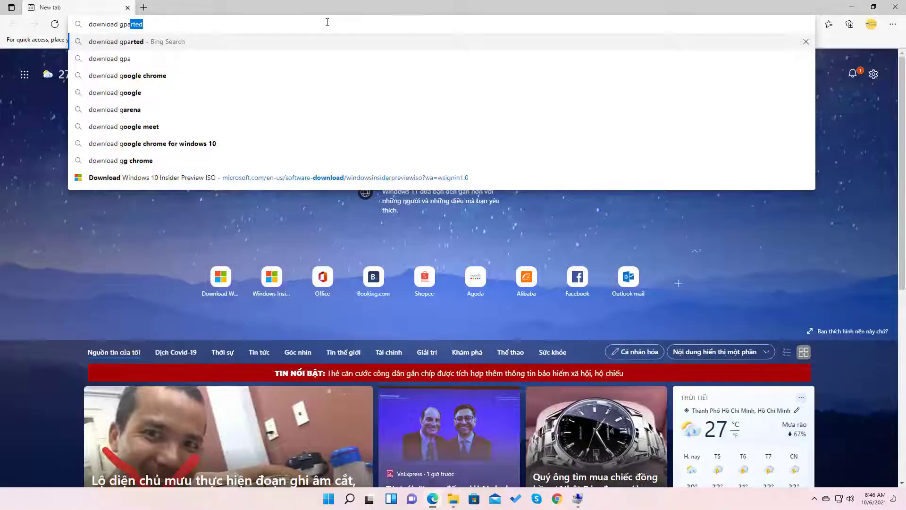
# - In Microsoft Edge, search for "download gparted" and download gparted-live-1.3.1-1-amd64.iso from the official GParted download page
pyautogui.press('Return')
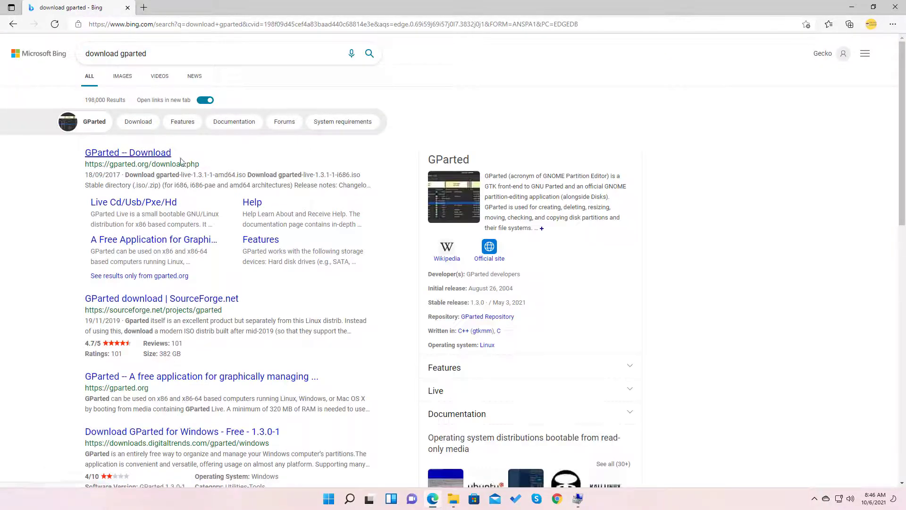
pyautogui.click(150, 153)
pyautogui.click(53, 266)
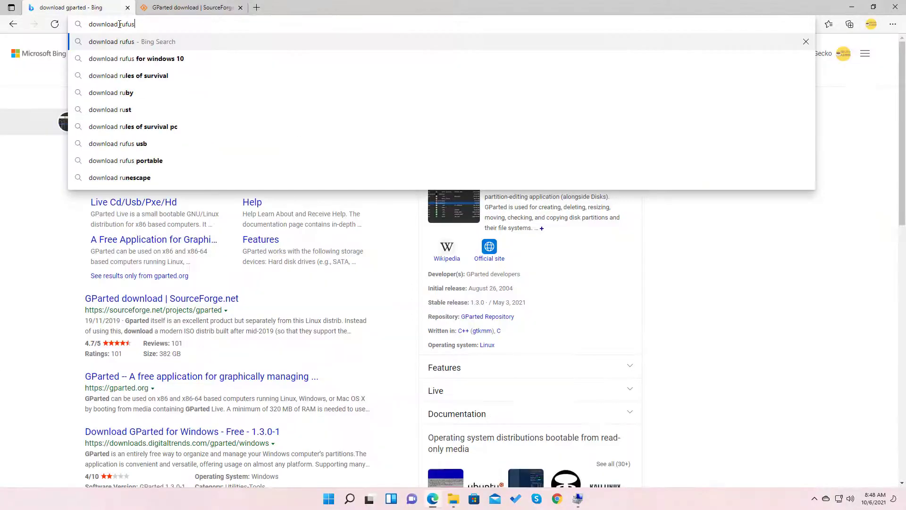
# - Search for "download rufus" and download Rufus 3.15 from the official Rufus website
pyautogui.press('Return')
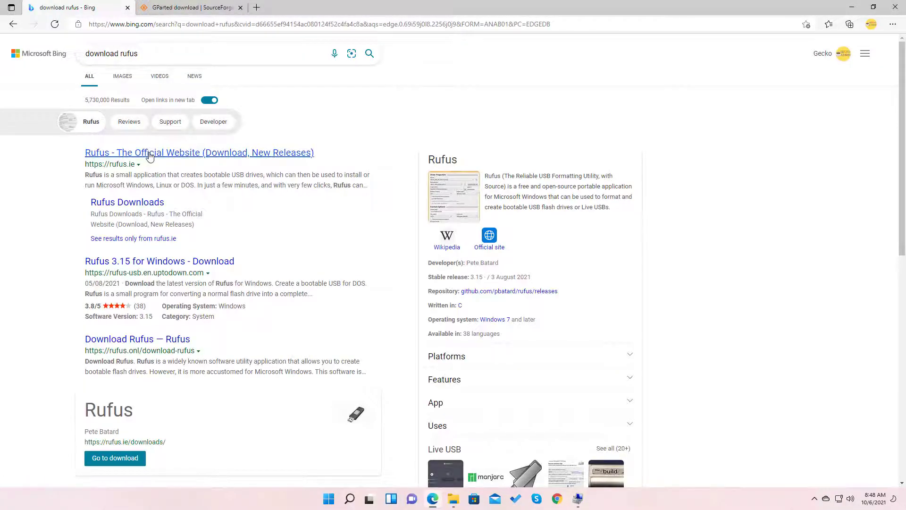
pyautogui.click(149, 153)
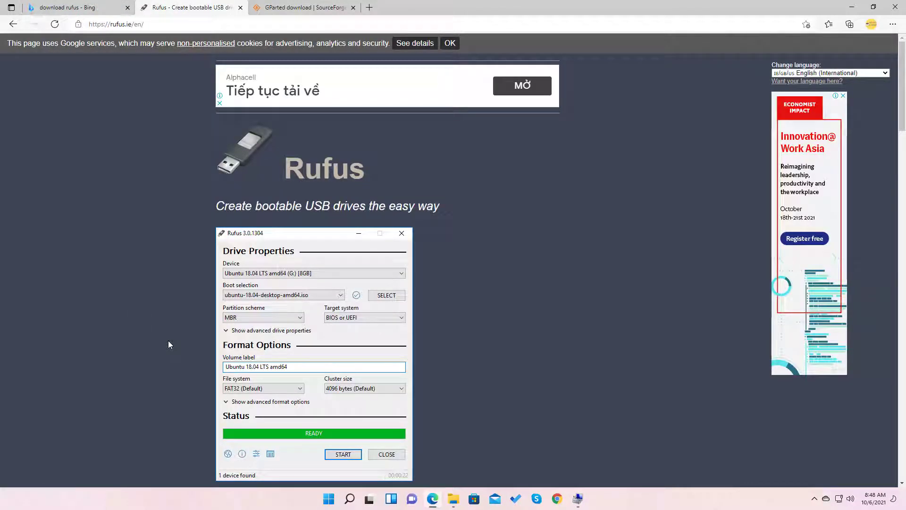
pyautogui.scroll(-5, 179, 320)
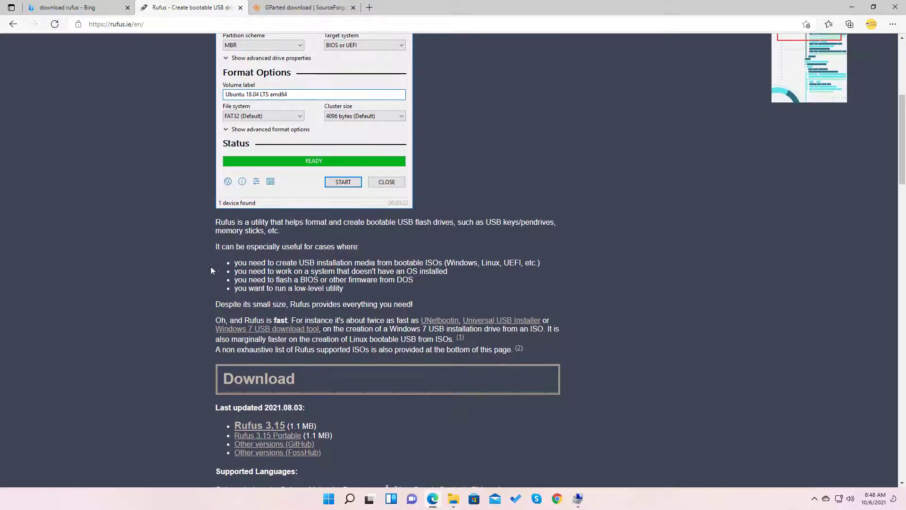
pyautogui.click(248, 429)
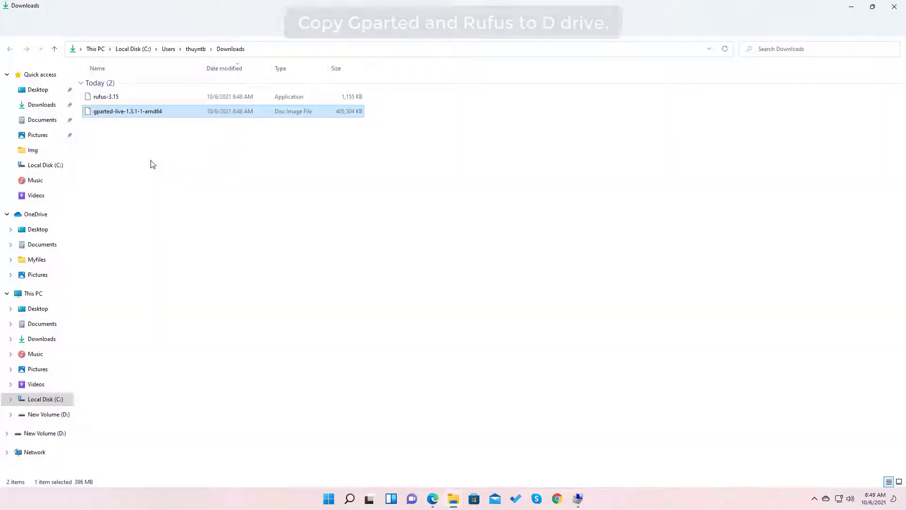
# - In File Explorer, copy rufus-3.15 and gparted-live-1.3.1-1-amd64 from Downloads to the D: drive
pyautogui.moveTo(151, 153); pyautogui.dragTo(97, 99)
pyautogui.rightClick(97, 99)
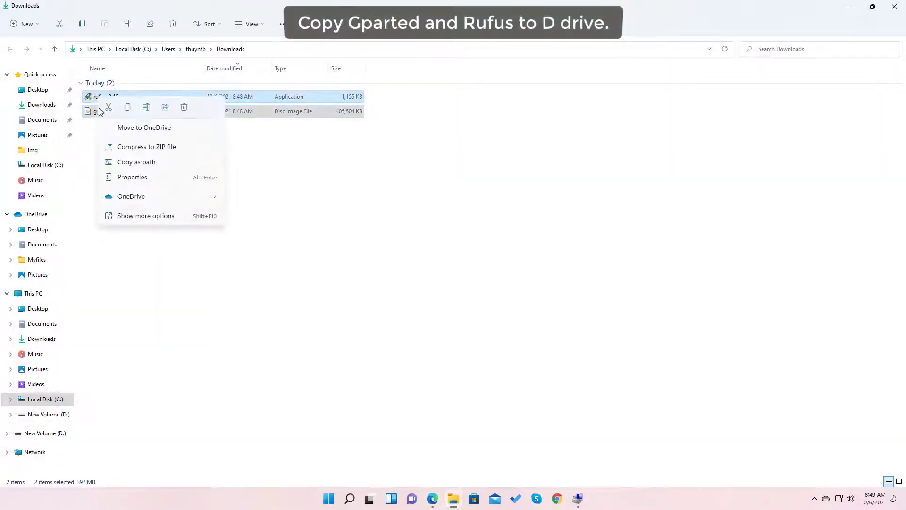
pyautogui.click(125, 105)
pyautogui.click(47, 414)
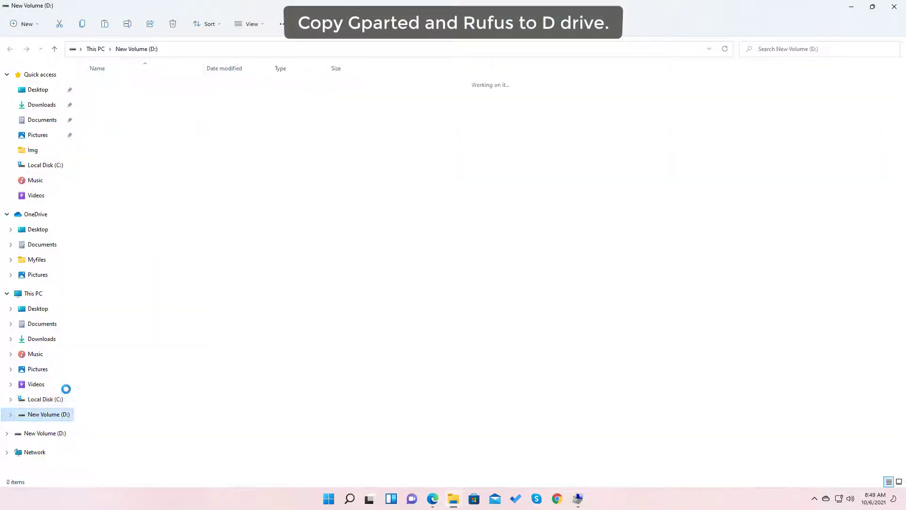
pyautogui.rightClick(209, 217)
pyautogui.click(129, 278)
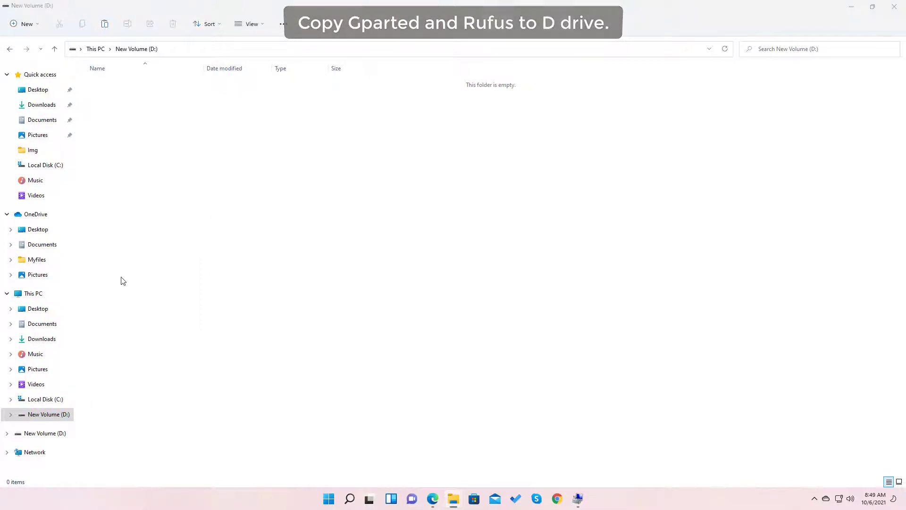
pyautogui.hotkey('ctrl', 'v')
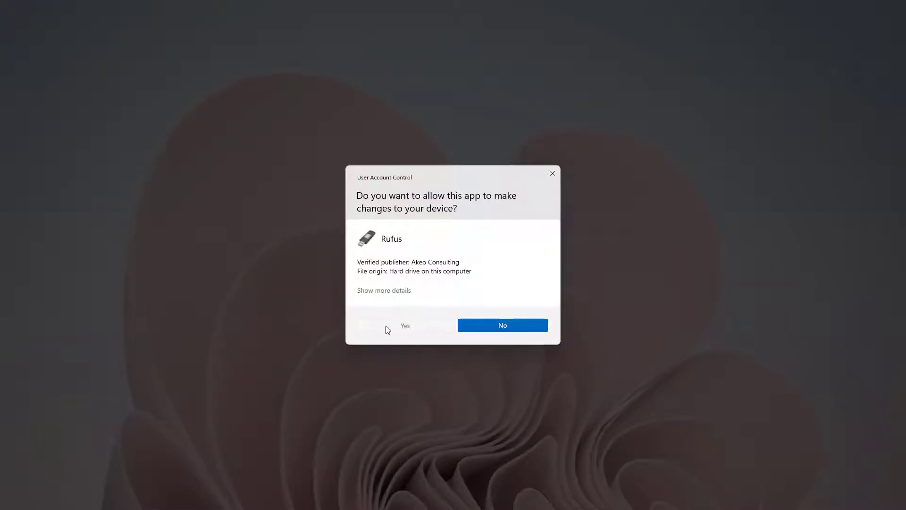
# - Allow Rufus to make changes to the device and load gparted-live-1.3.1-1-amd64 from D: as its boot image
pyautogui.click(385, 327)
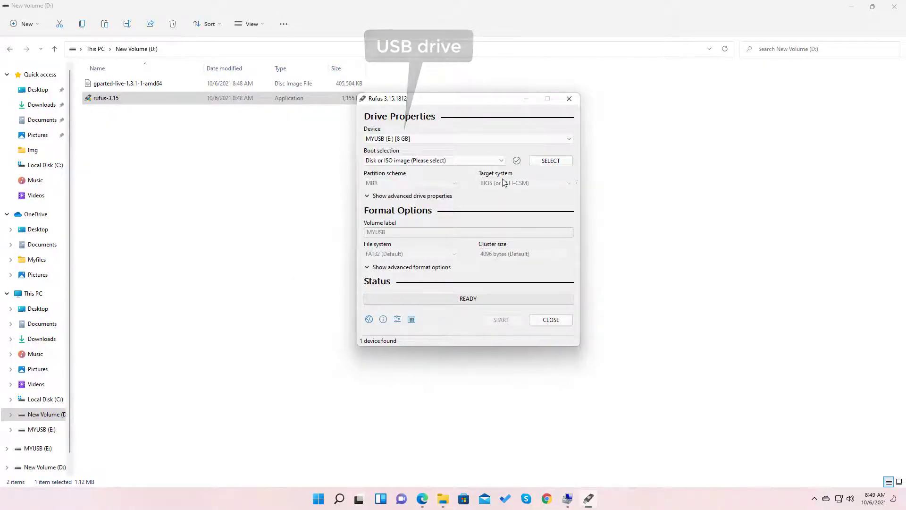
pyautogui.click(547, 161)
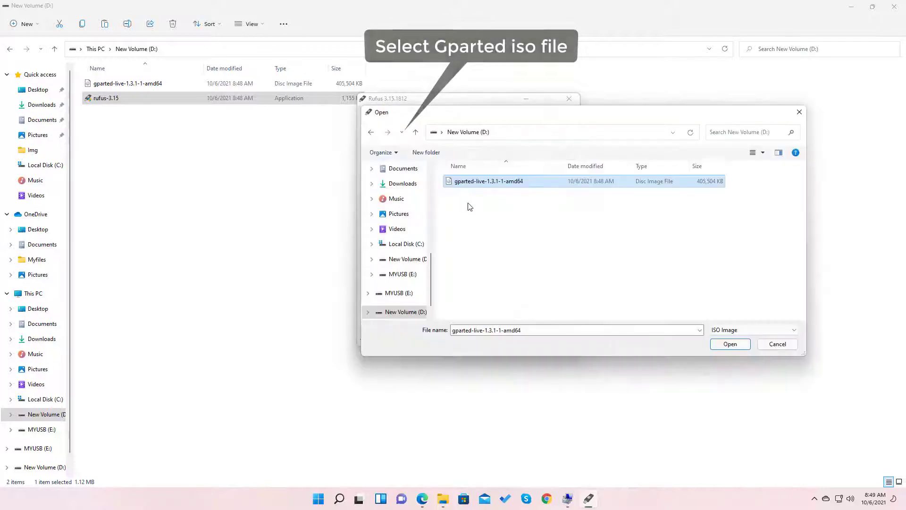
pyautogui.click(721, 346)
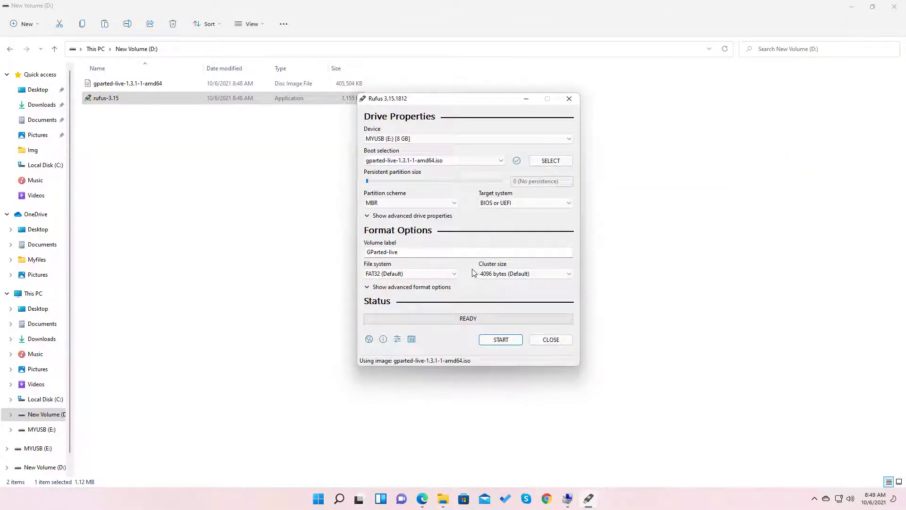
# - Write the GParted image to the MYUSB (E:) drive, accepting the loss of its data, and close Rufus
pyautogui.click(501, 339)
pyautogui.click(512, 293)
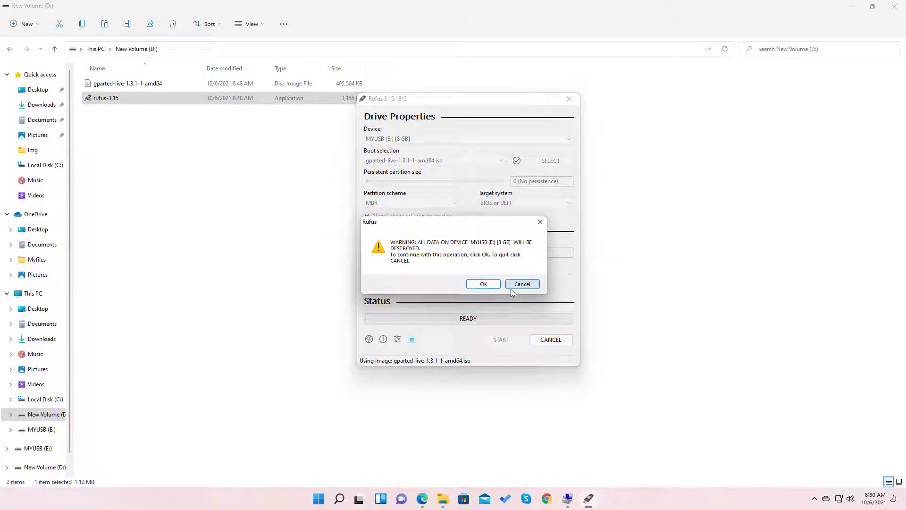
pyautogui.click(484, 284)
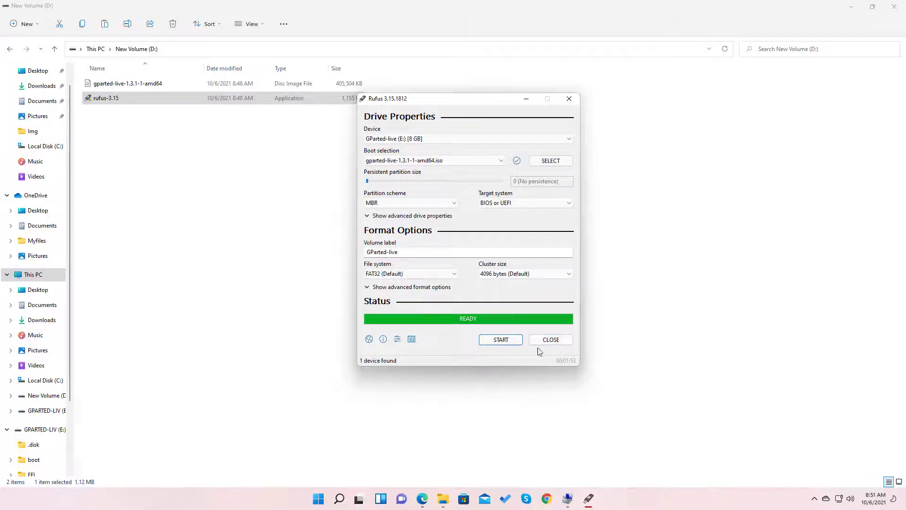
pyautogui.click(548, 340)
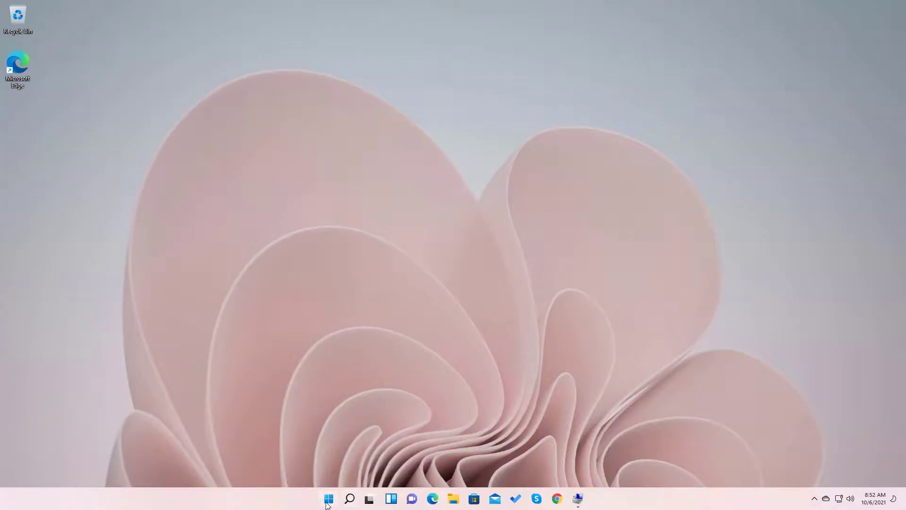
# - Restart the computer from the Windows desktop
pyautogui.rightClick(330, 499)
pyautogui.moveTo(328, 465)
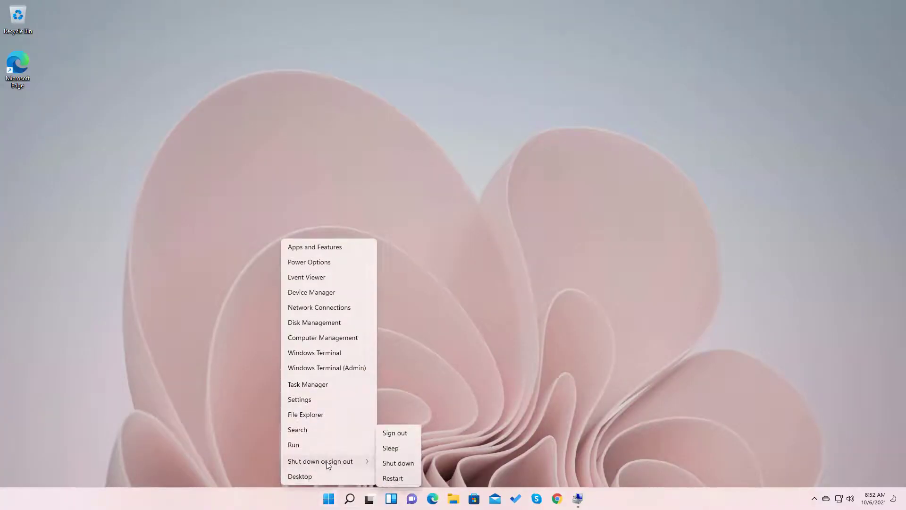
pyautogui.click(395, 478)
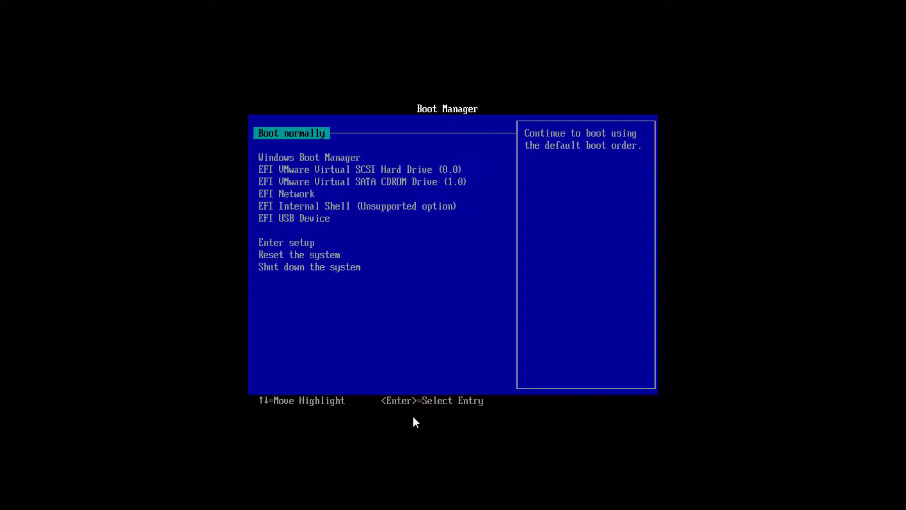
# - Boot the computer from EFI USB Device in the Boot Manager
pyautogui.press('Down')
pyautogui.press('Down')
pyautogui.press('Down')
pyautogui.press('Down')
pyautogui.press('Down')
pyautogui.press('Down')
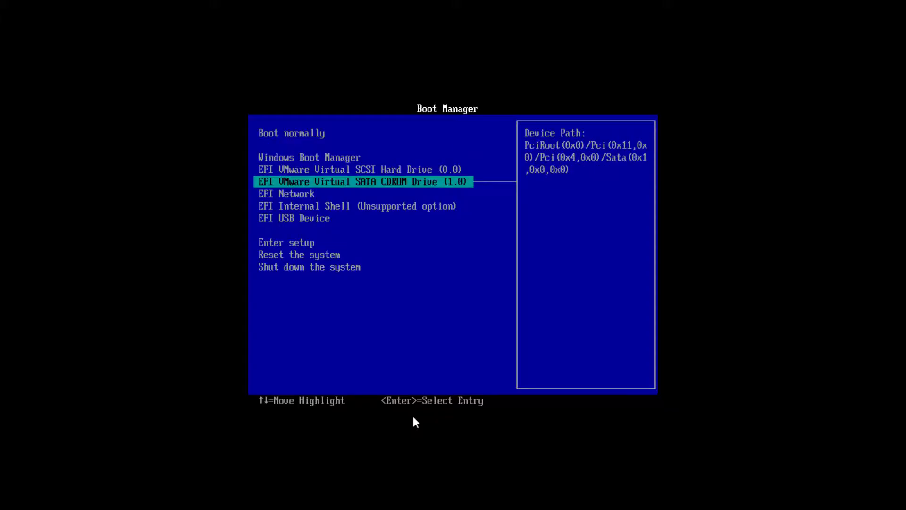
pyautogui.press('Return')
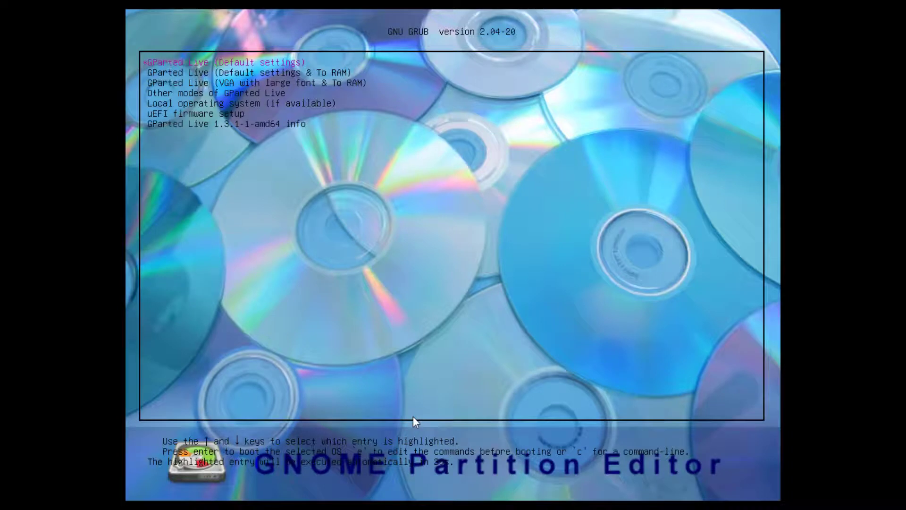
# - Start GParted Live with default settings, leaving the keymap untouched and accepting US English and the default startup mode
pyautogui.press('Down')
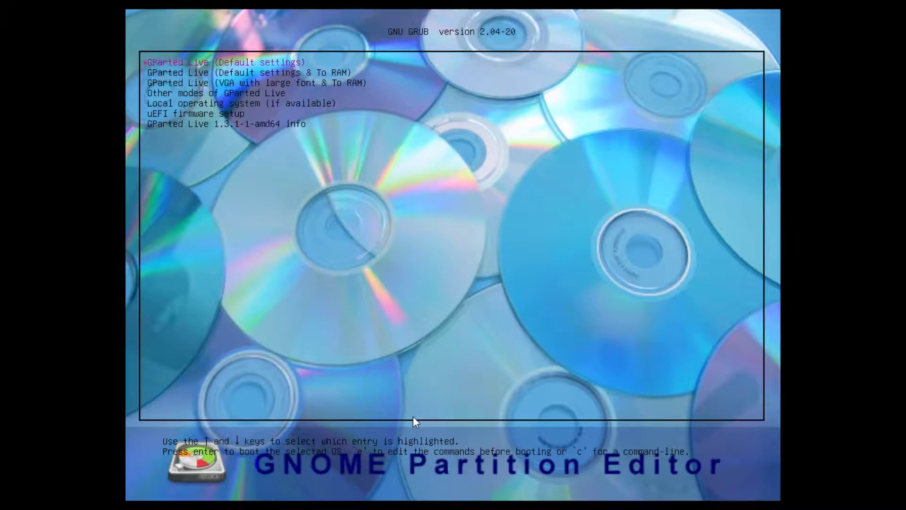
pyautogui.press('Return')
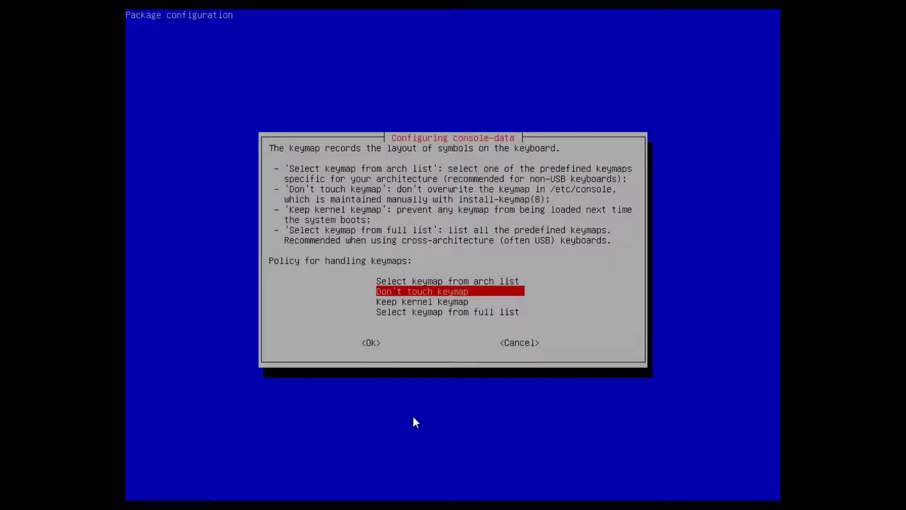
pyautogui.press('Return')
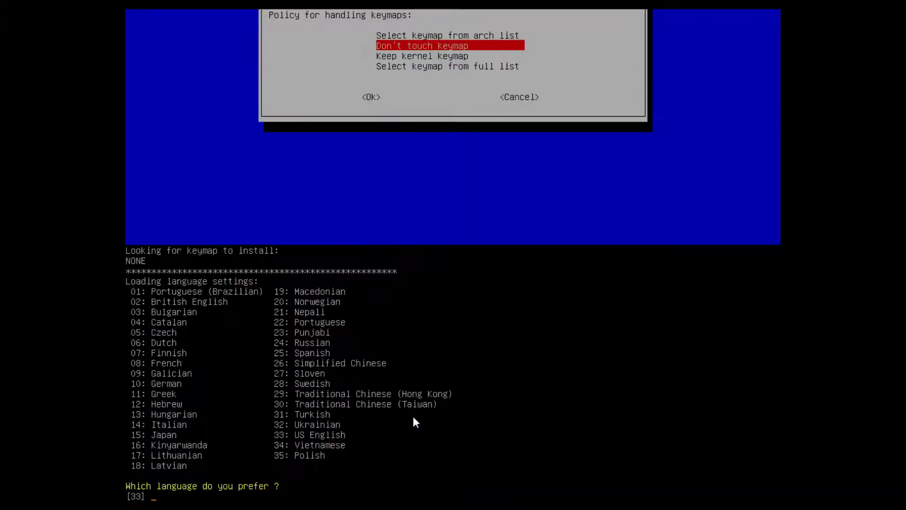
pyautogui.press('Return')
pyautogui.press('Return')
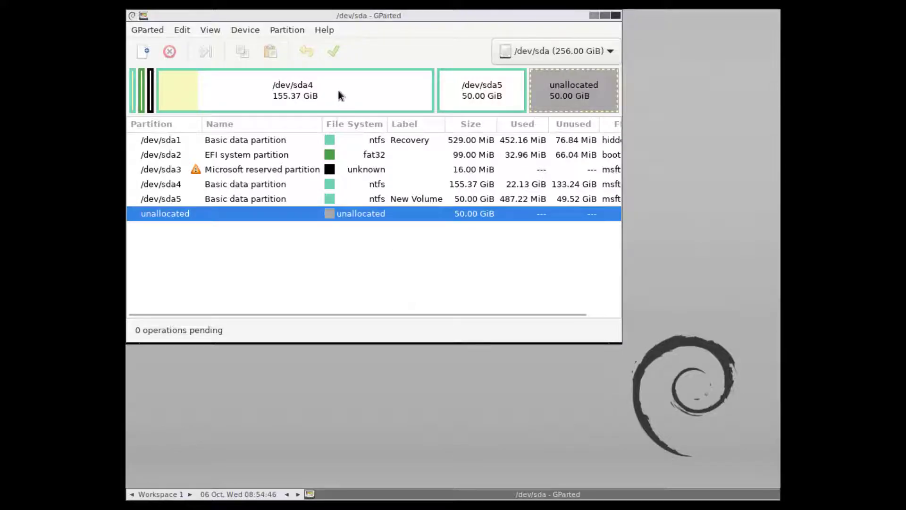
# - Queue moving /dev/sda5 to the end of the unallocated space, with 51202 MiB preceding and 0 MiB following, and acknowledge the boot warning
pyautogui.click(338, 92)
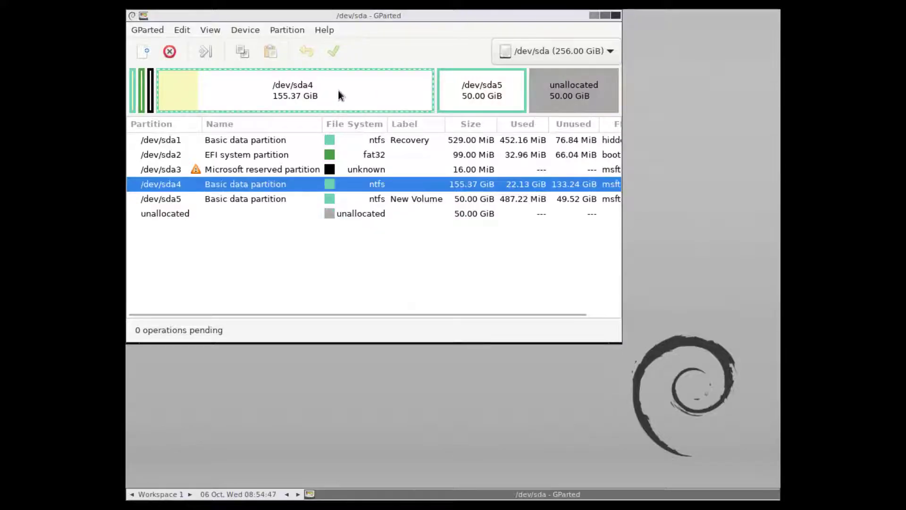
pyautogui.click(482, 95)
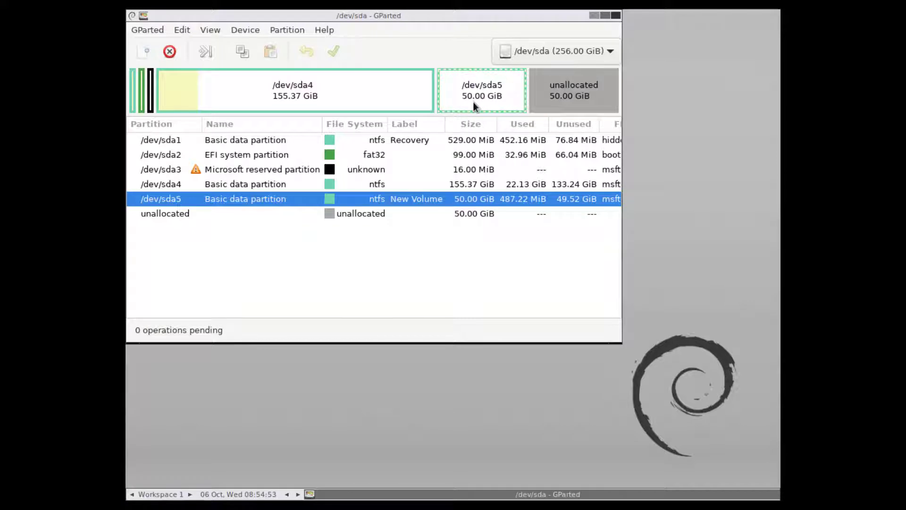
pyautogui.click(567, 95)
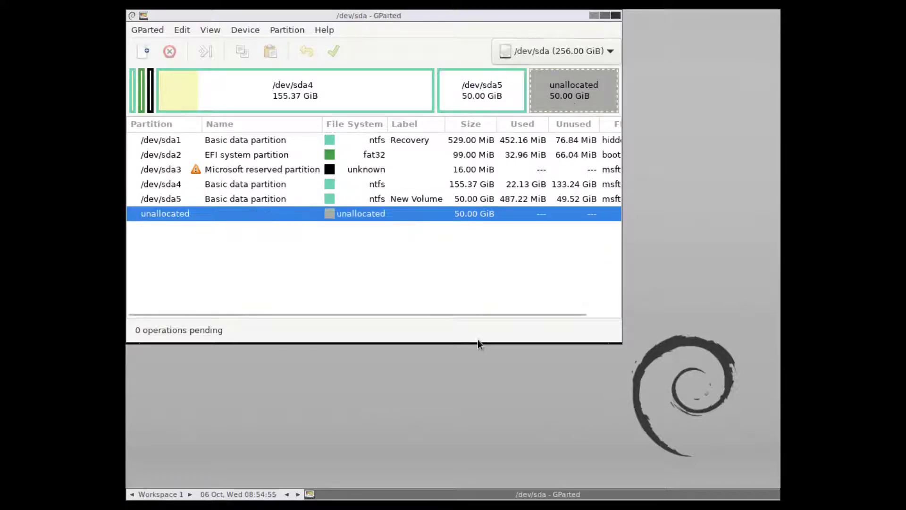
pyautogui.click(465, 92)
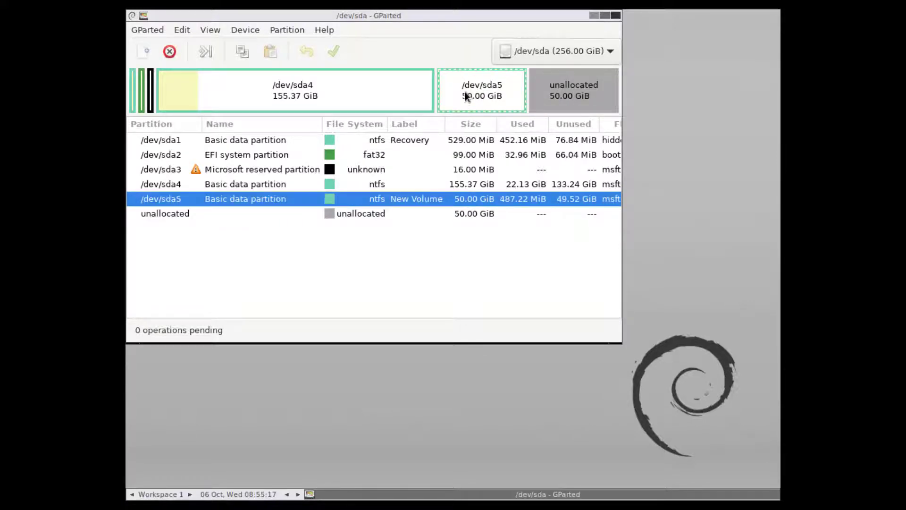
pyautogui.rightClick(465, 91)
pyautogui.click(494, 131)
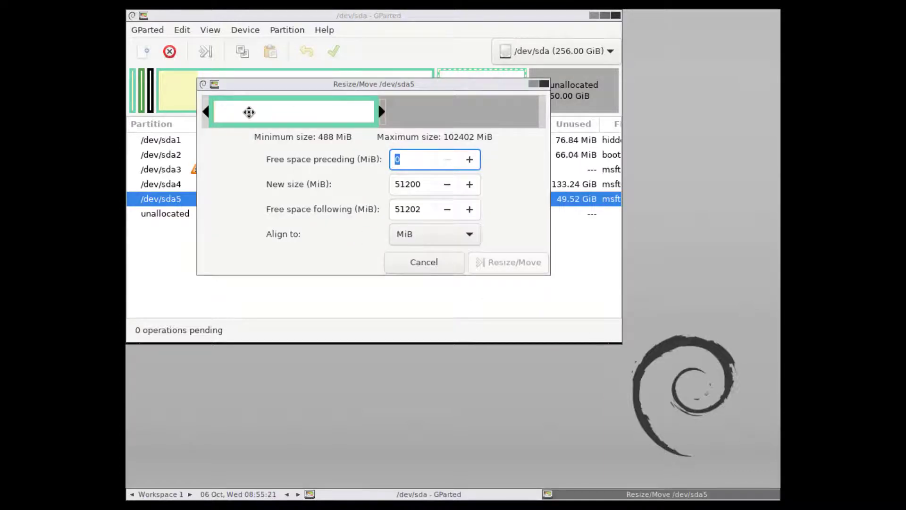
pyautogui.moveTo(249, 112); pyautogui.dragTo(490, 114)
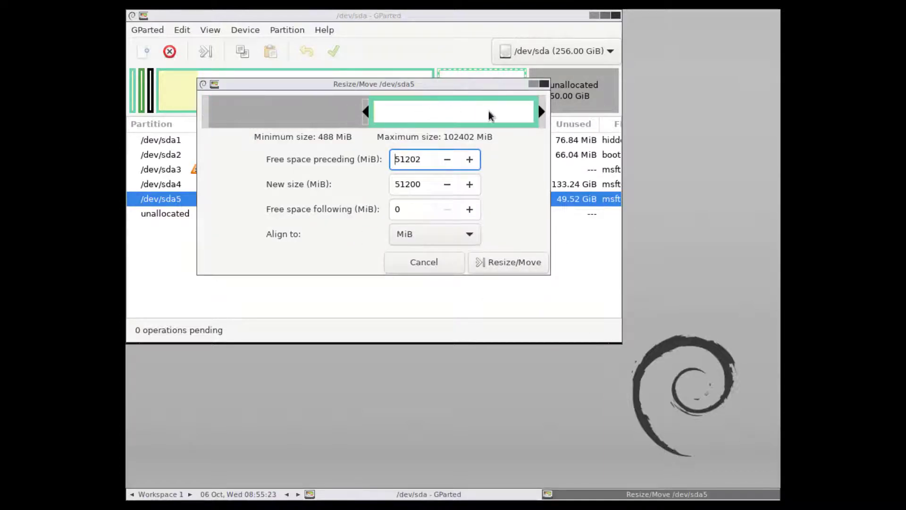
pyautogui.click(506, 263)
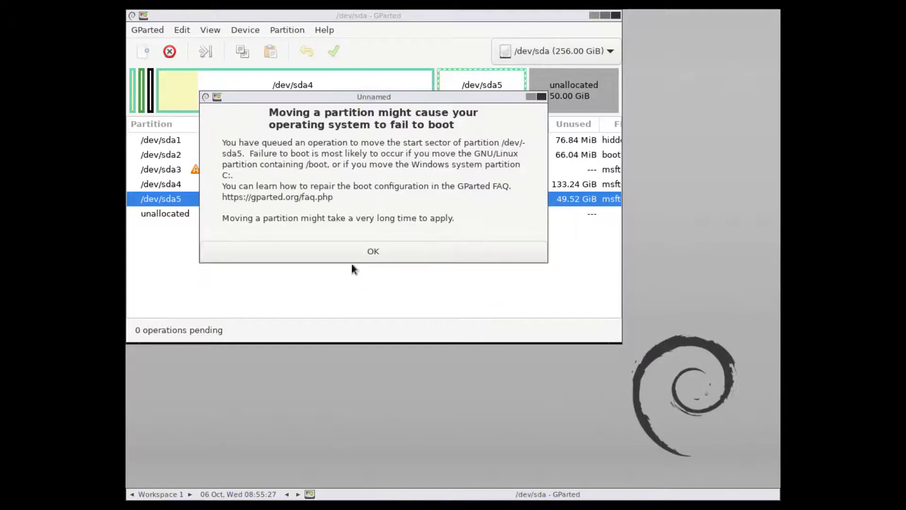
pyautogui.click(363, 252)
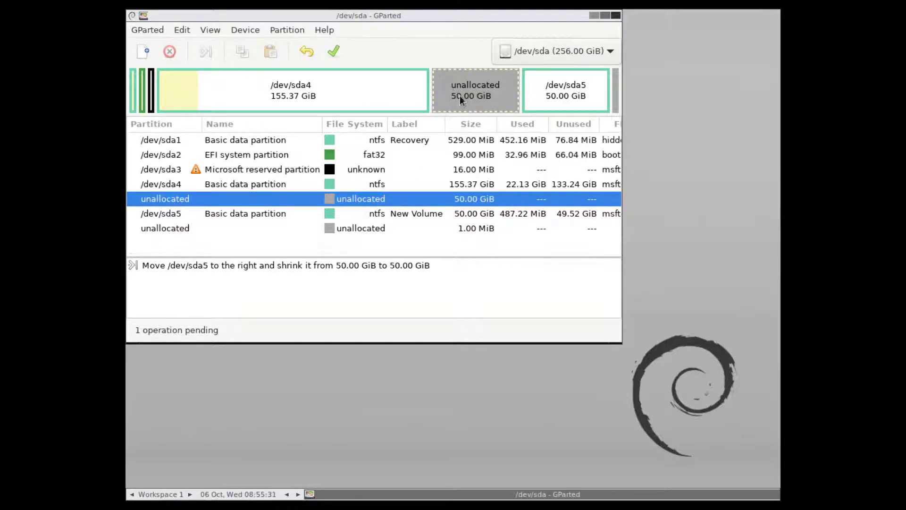
# - Queue growing /dev/sda4 into the adjacent unallocated space, to a new size of 210299 MiB with 0 MiB following
pyautogui.click(297, 92)
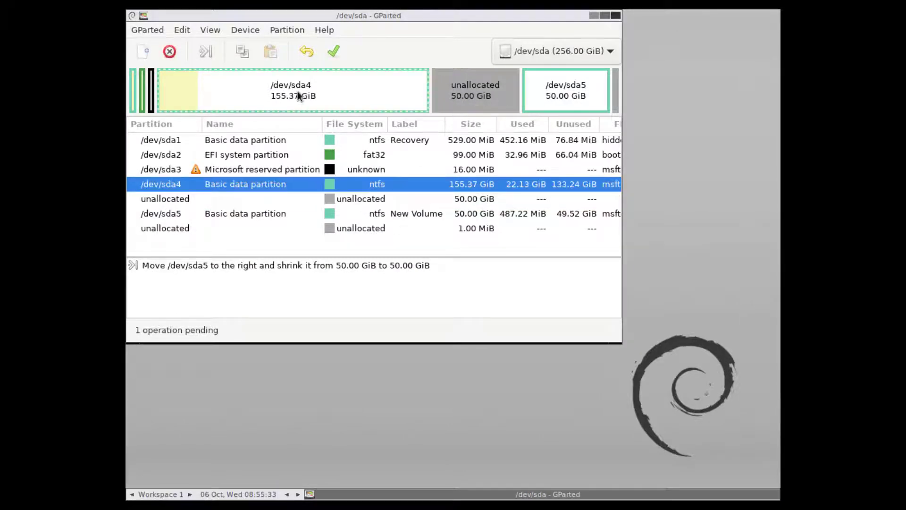
pyautogui.rightClick(297, 91)
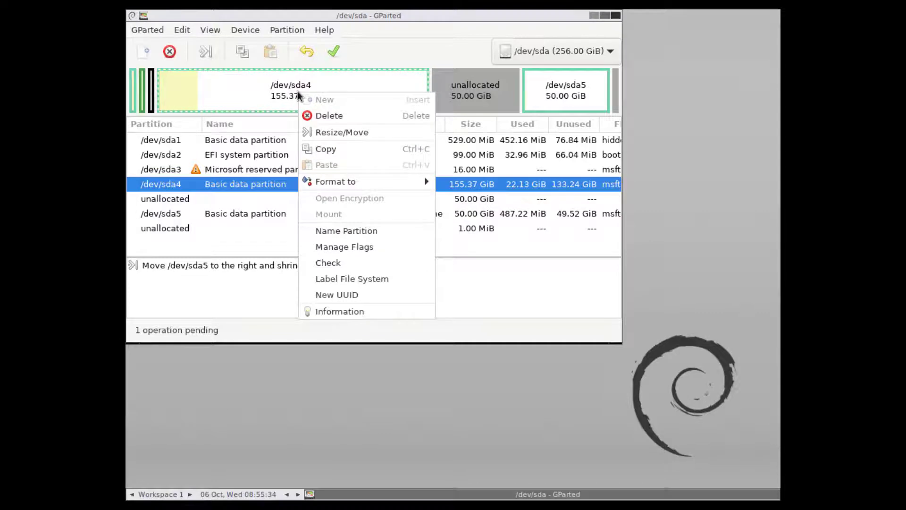
pyautogui.click(323, 133)
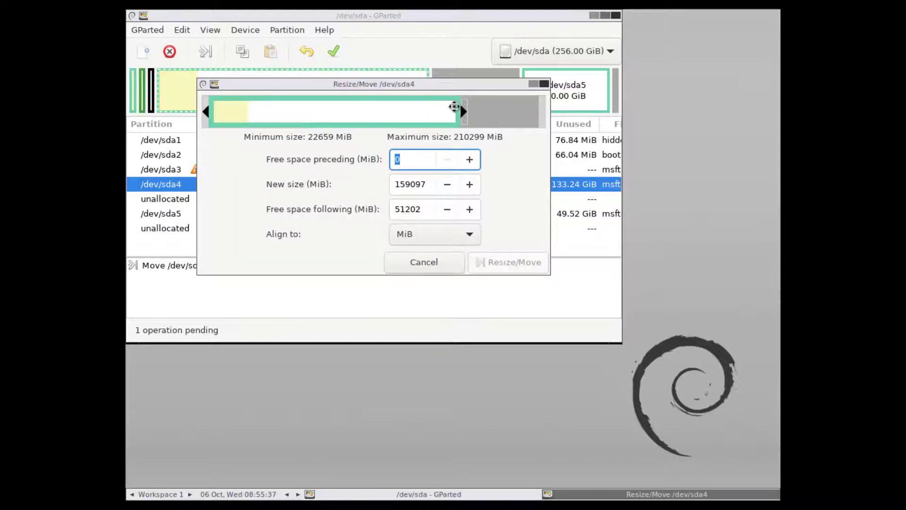
pyautogui.moveTo(464, 111); pyautogui.dragTo(566, 111)
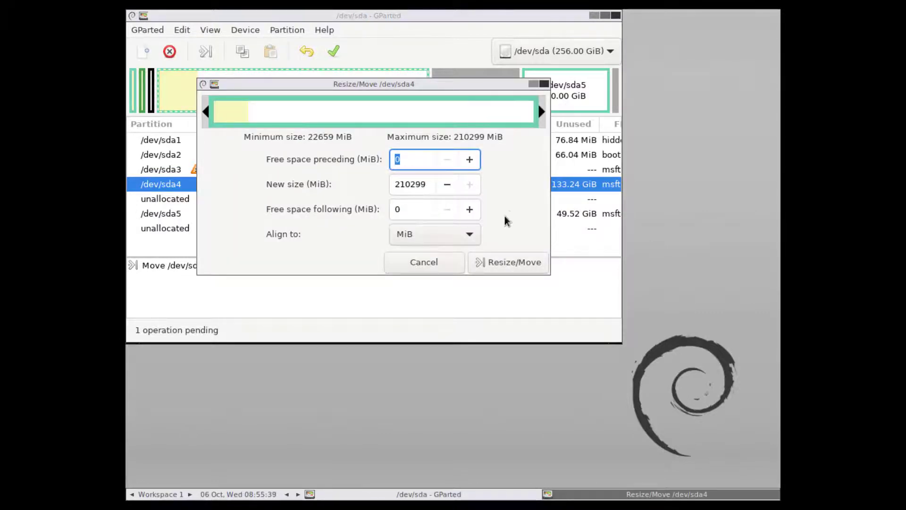
pyautogui.click(494, 263)
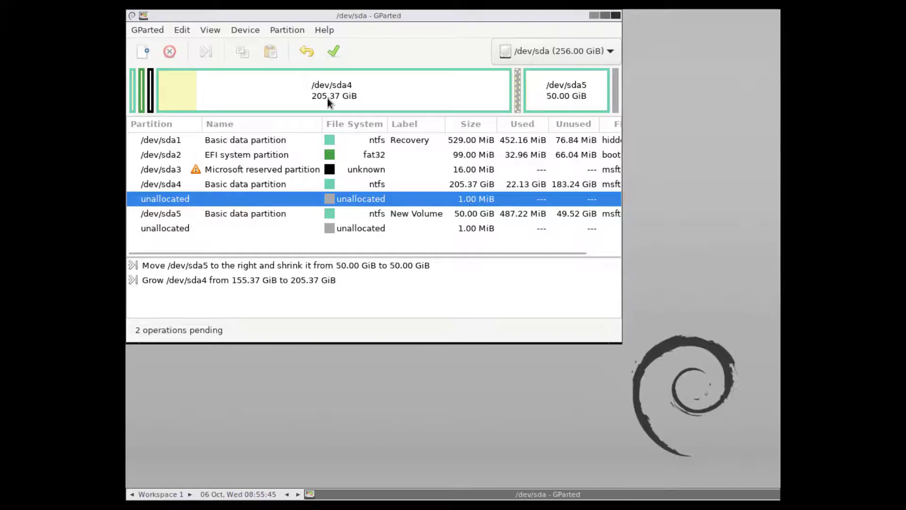
pyautogui.click(354, 94)
pyautogui.rightClick(554, 94)
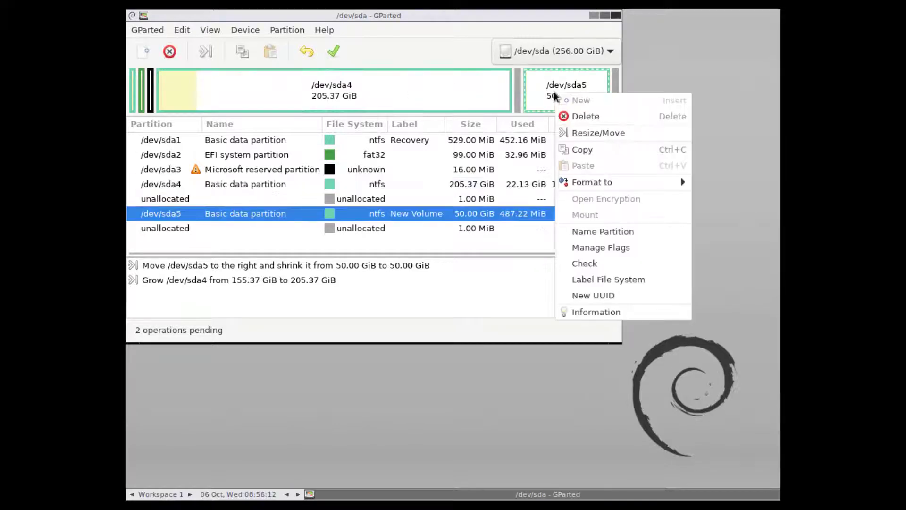
pyautogui.click(573, 131)
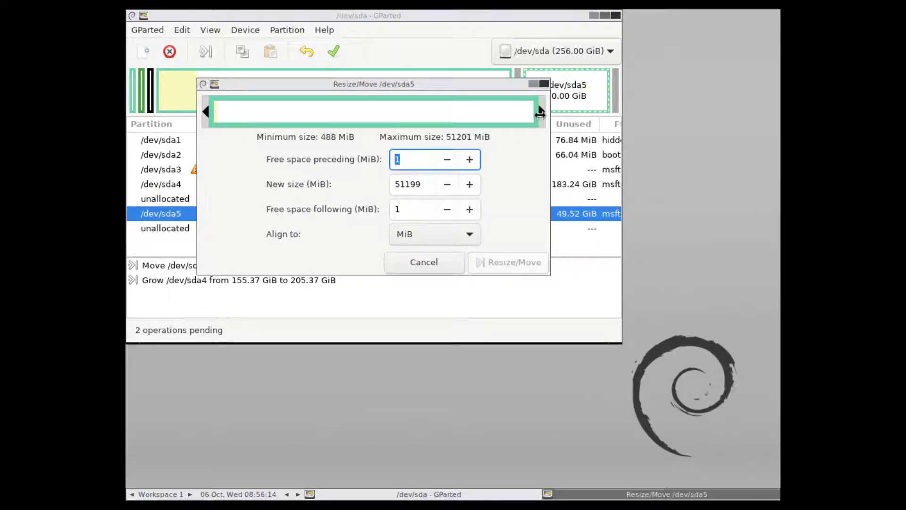
pyautogui.moveTo(540, 113); pyautogui.dragTo(389, 123)
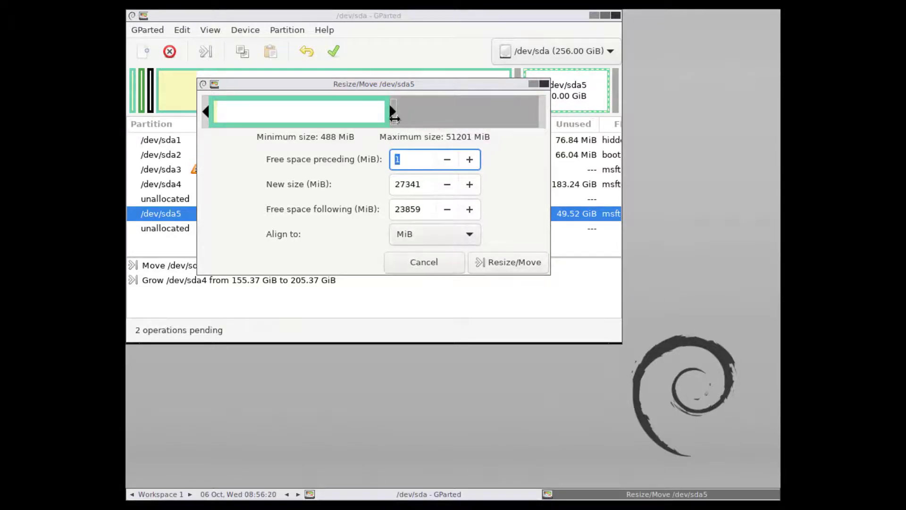
pyautogui.moveTo(394, 119)
pyautogui.mouseDown()
pyautogui.moveTo(460, 120)
pyautogui.moveTo(309, 118)
pyautogui.moveTo(379, 118)
pyautogui.mouseUp()
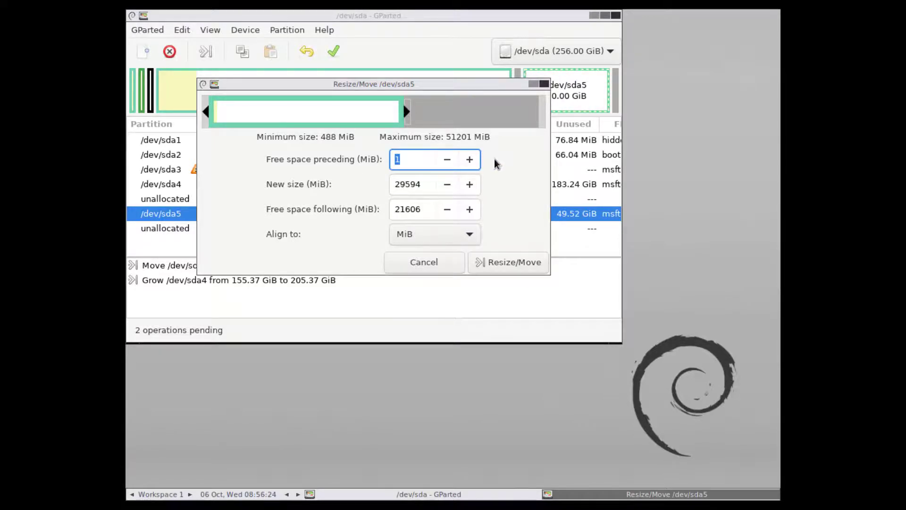
pyautogui.click(427, 263)
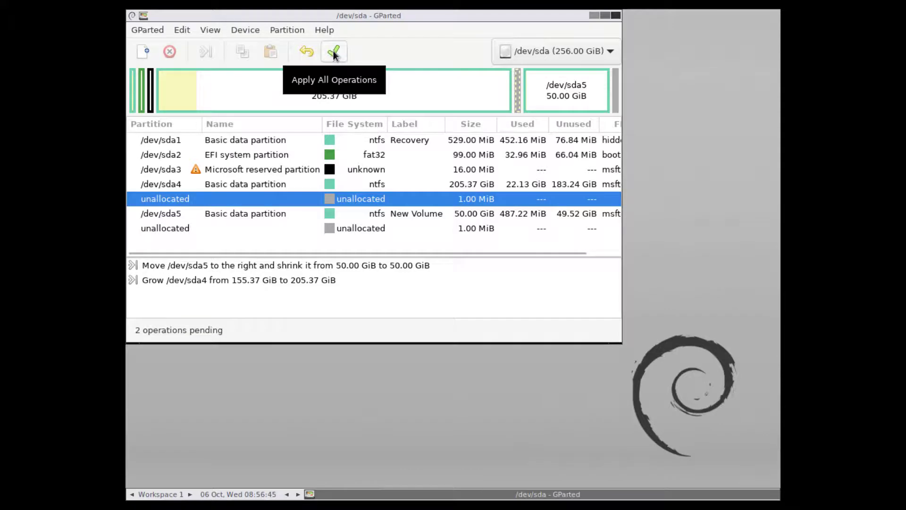
# - Apply the pending move of /dev/sda5 and growth of /dev/sda4 to the disk, and close the operations report
pyautogui.click(333, 50)
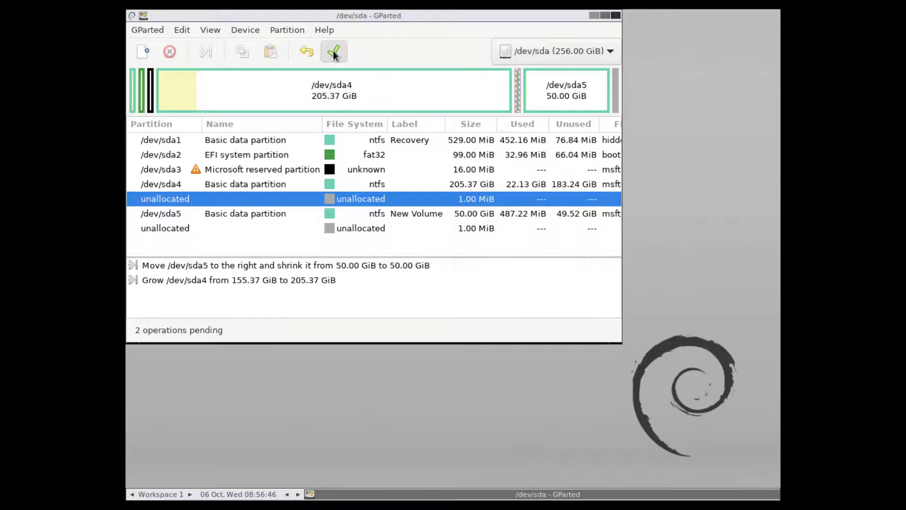
pyautogui.click(431, 220)
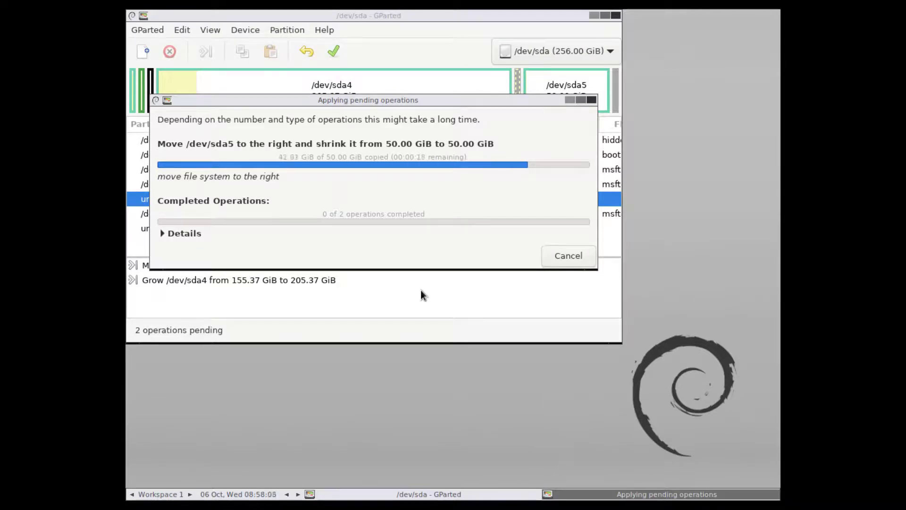
pyautogui.click(545, 256)
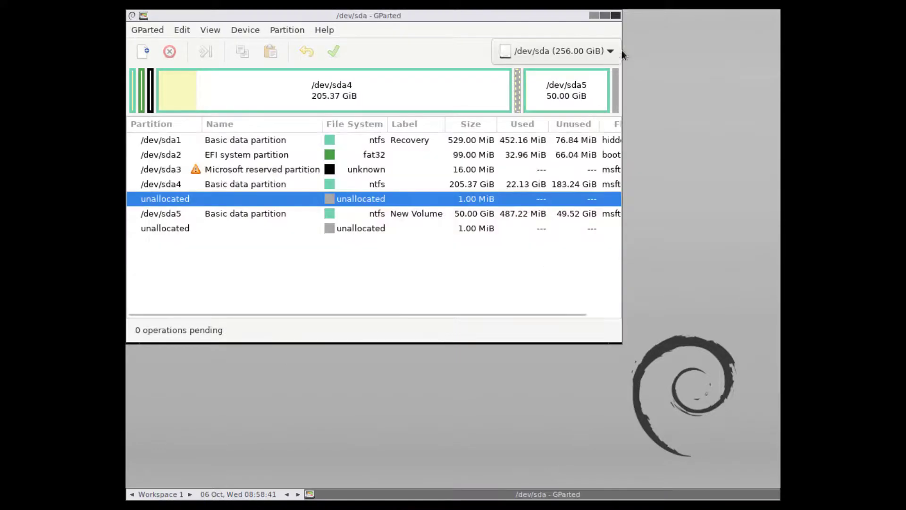
# - Close the partition editor and reboot the computer from GParted Live
pyautogui.click(615, 16)
pyautogui.doubleClick(158, 33)
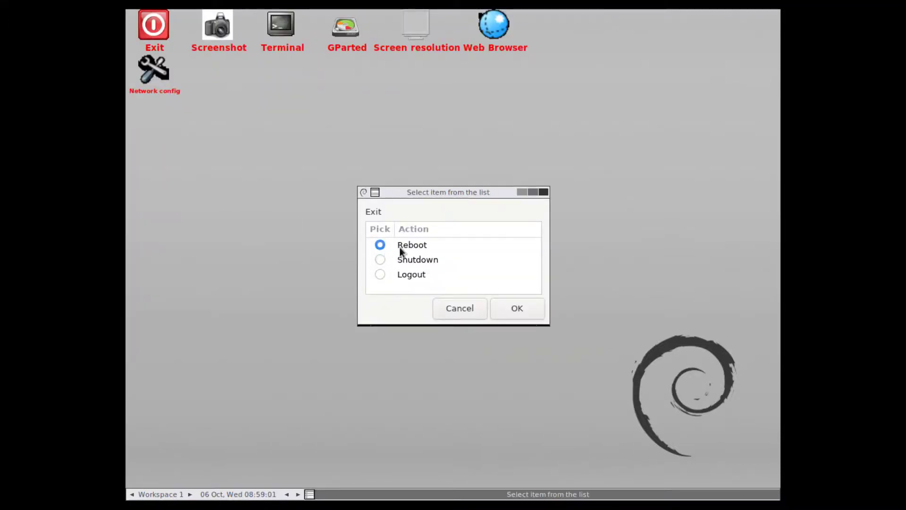
pyautogui.click(518, 309)
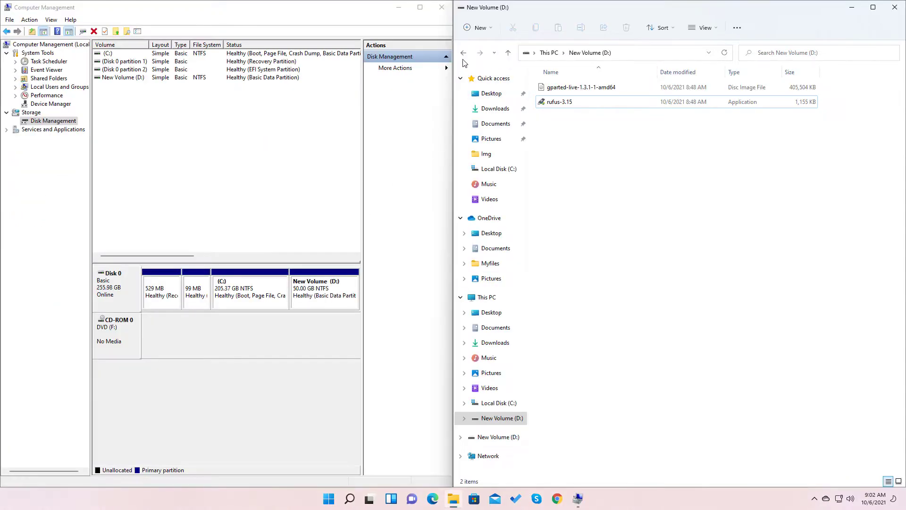
# - Show the drives in This PC and change the CD-ROM 0 drive letter to E in Disk Management, accepting the warning
pyautogui.click(463, 53)
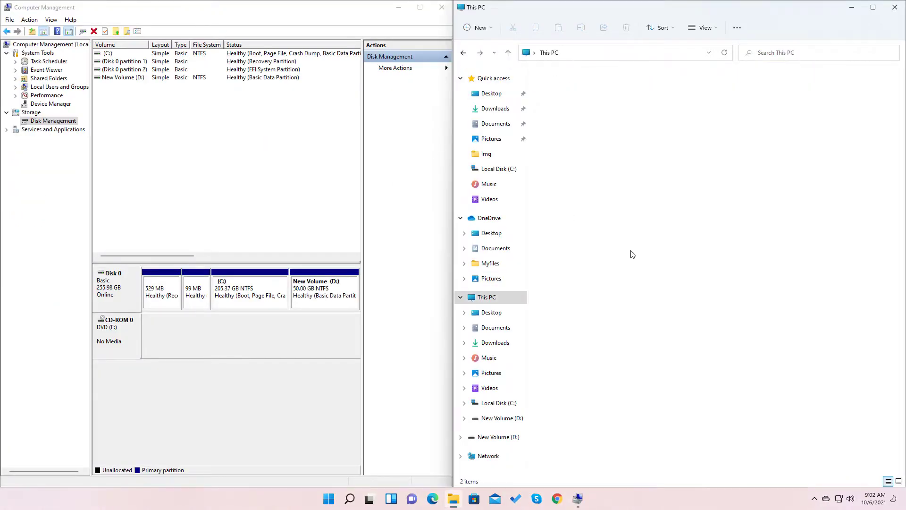
pyautogui.click(630, 299)
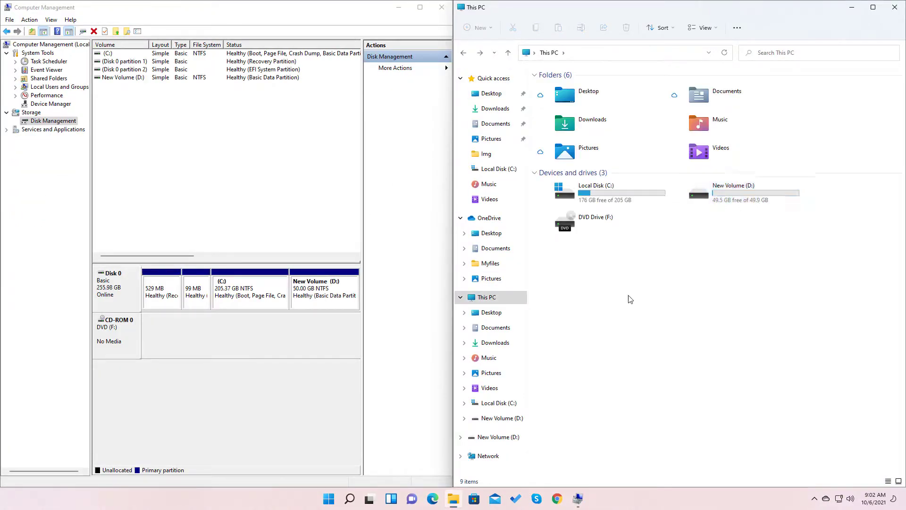
pyautogui.rightClick(109, 325)
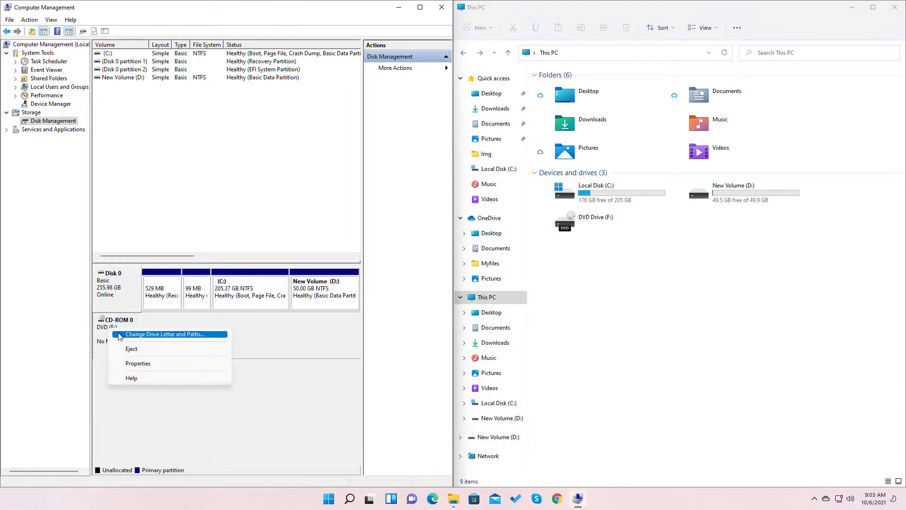
pyautogui.click(121, 335)
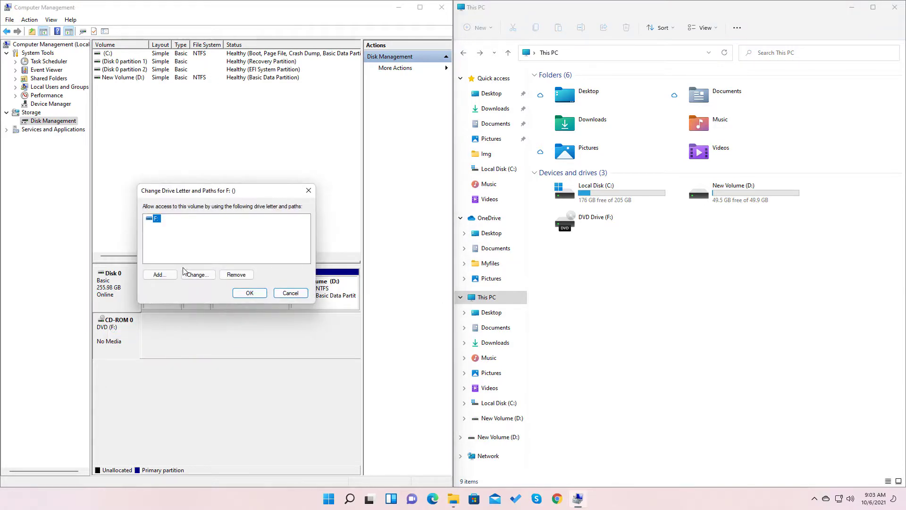
pyautogui.click(207, 275)
pyautogui.click(309, 235)
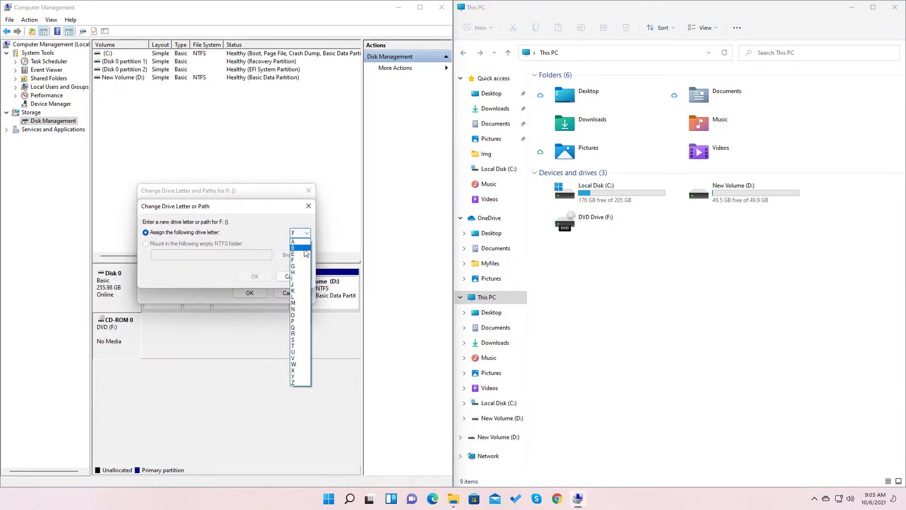
pyautogui.click(300, 251)
pyautogui.click(255, 277)
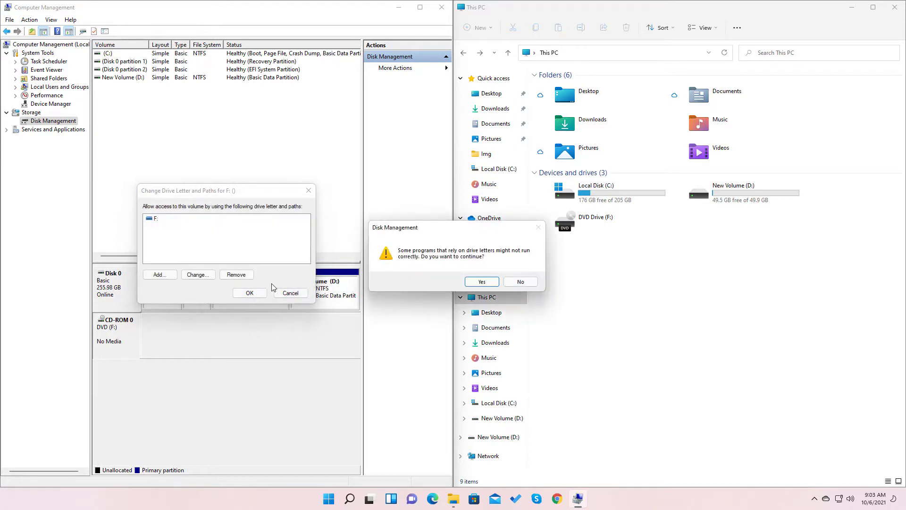
pyautogui.click(482, 281)
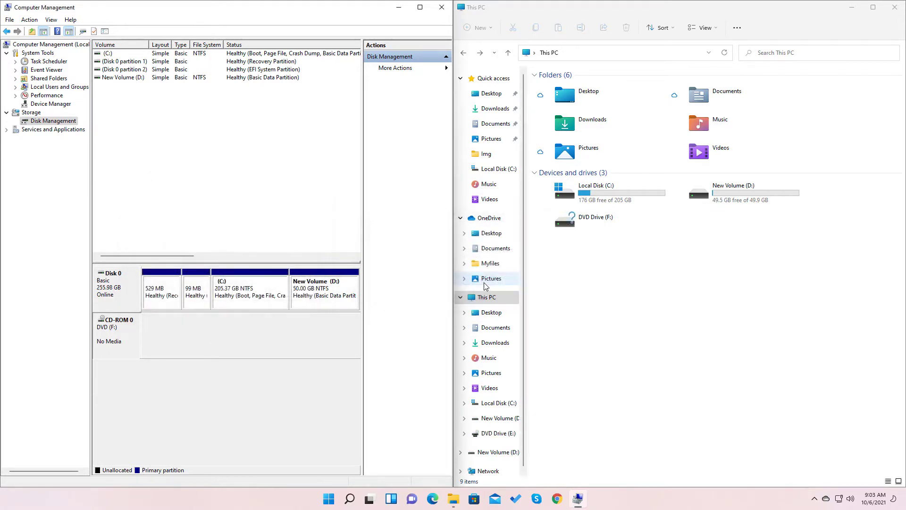
pyautogui.click(644, 314)
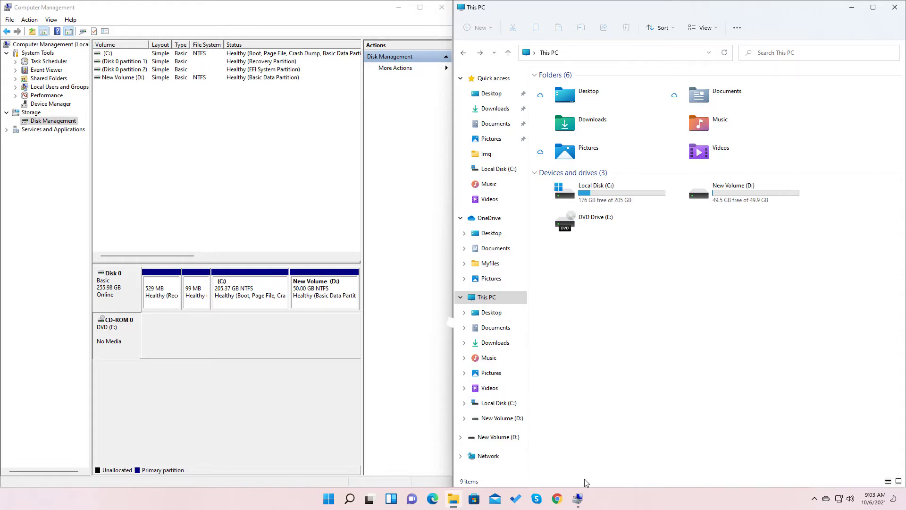
pyautogui.moveTo(572, 499)
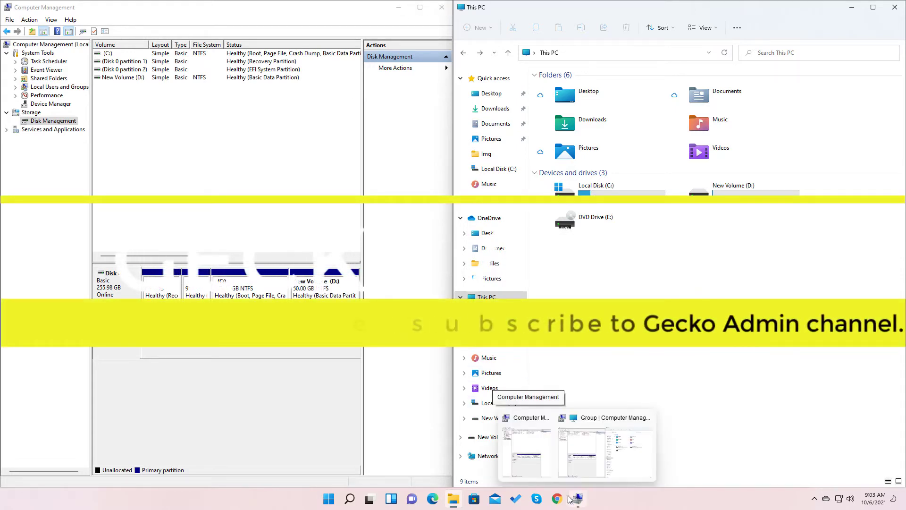
pyautogui.click(305, 415)
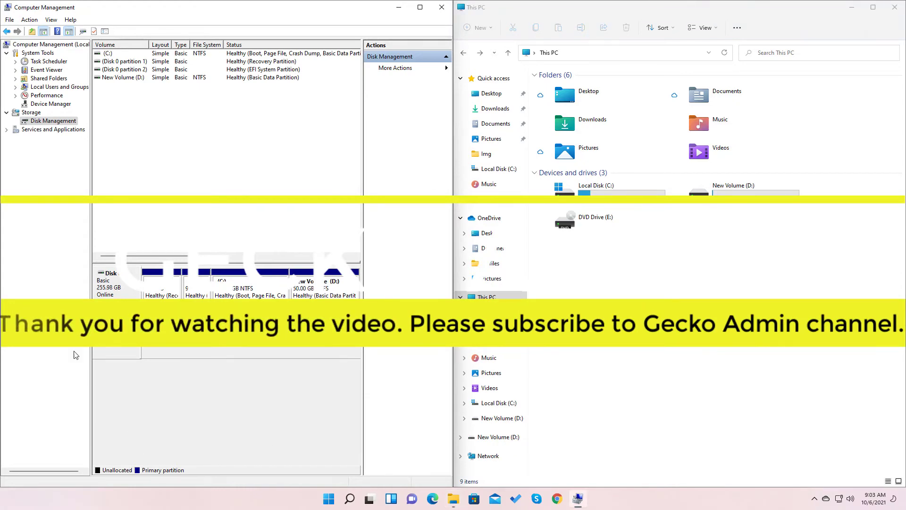